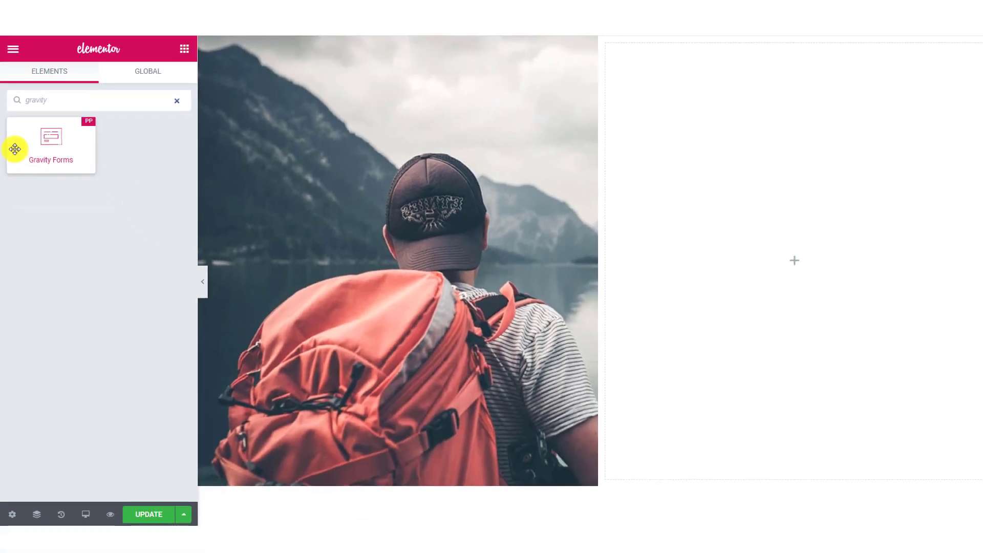
Place the Gravity Forms widget in the right column beside the photo and select Contact Form 2.
{"action": "left_click_drag", "start_coordinate": [86, 188], "coordinate": [689, 228]}
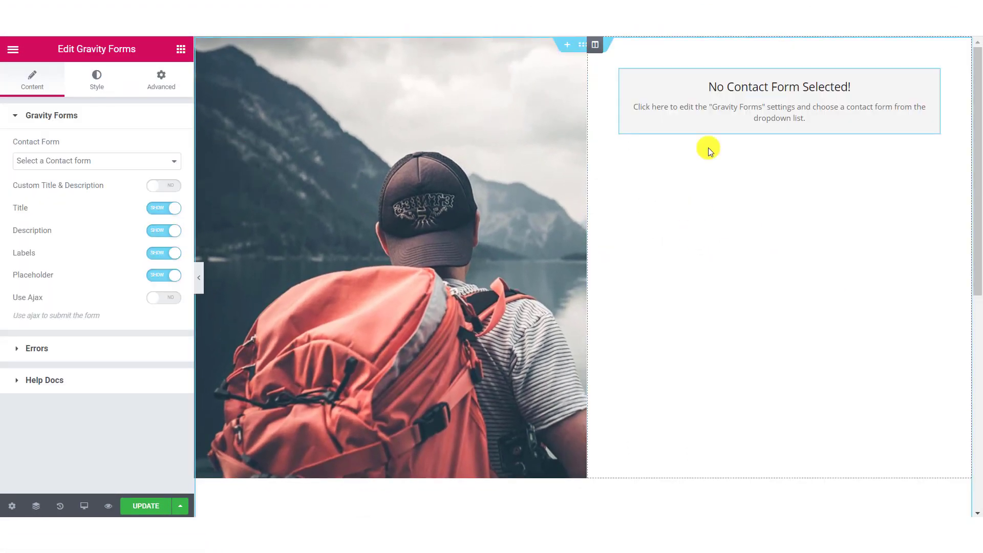
{"action": "left_click", "coordinate": [136, 164]}
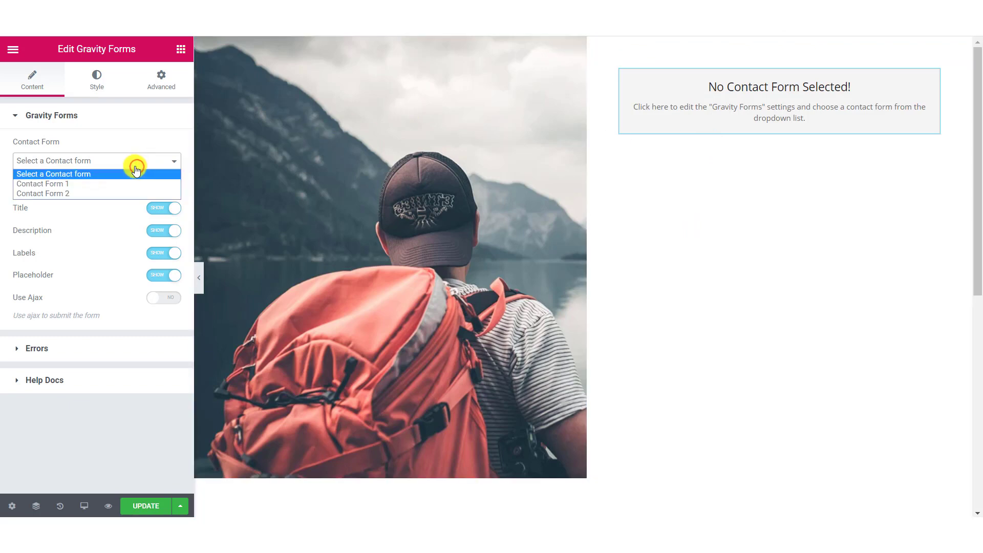
{"action": "left_click", "coordinate": [67, 196]}
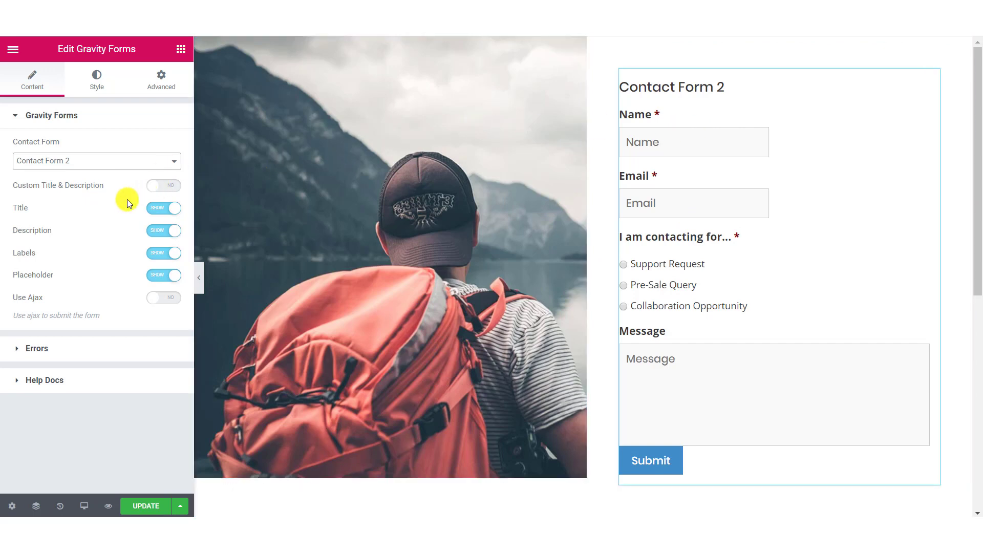
Turn on a custom title 'Contact Us' and paste a Lorem Ipsum description.
{"action": "left_click", "coordinate": [158, 186]}
{"action": "left_click", "coordinate": [94, 223]}
{"action": "type", "text": "Co"}
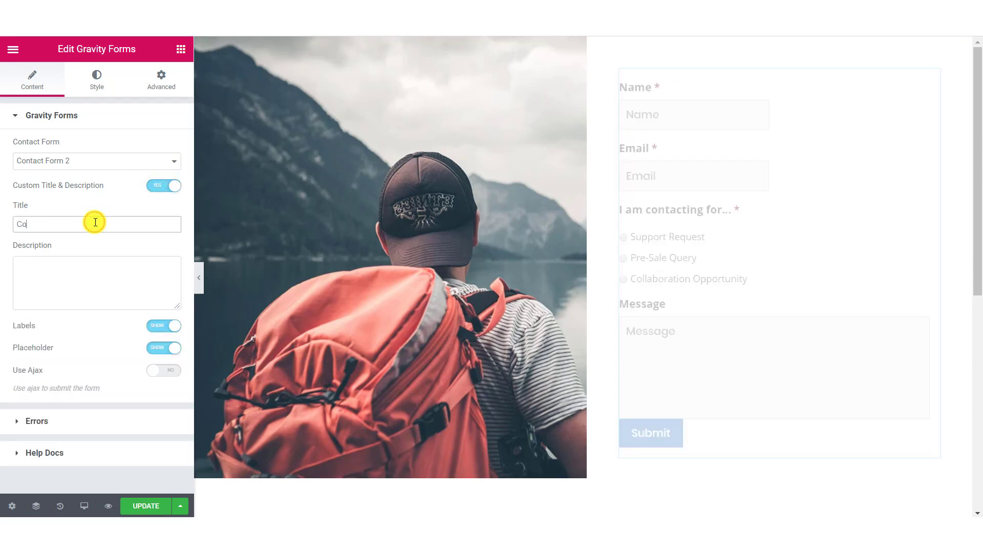
{"action": "type", "text": "ntact Us"}
{"action": "left_click", "coordinate": [91, 259]}
{"action": "key", "text": "ctrl+v"}
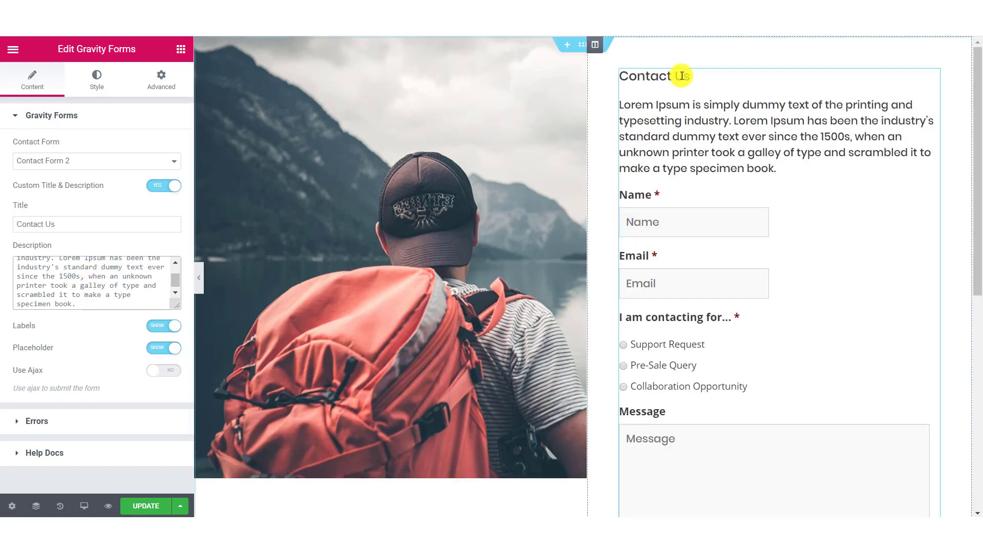
Enable Ajax submission for the form.
{"action": "scroll", "coordinate": [79, 300], "scroll_direction": "down", "scroll_amount": 1}
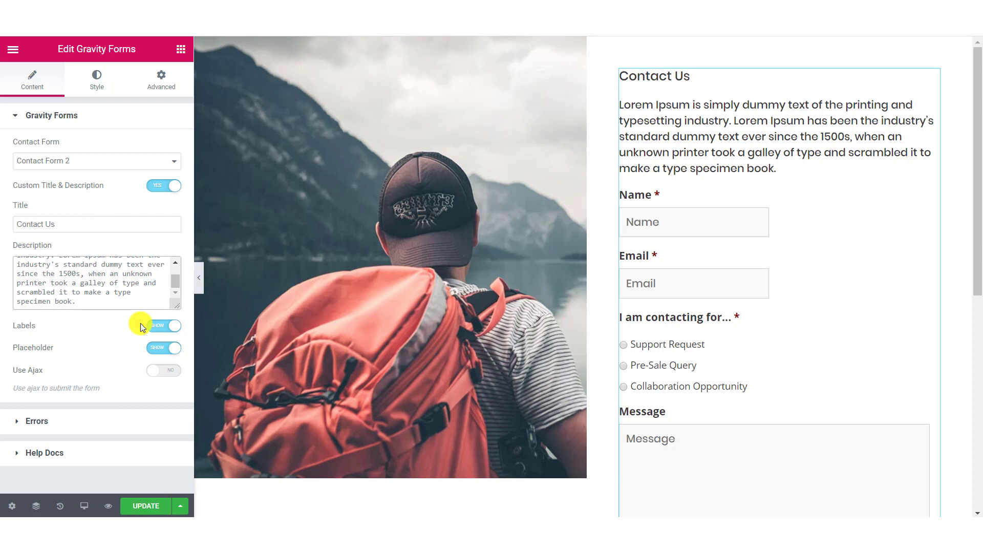
{"action": "left_click", "coordinate": [166, 372]}
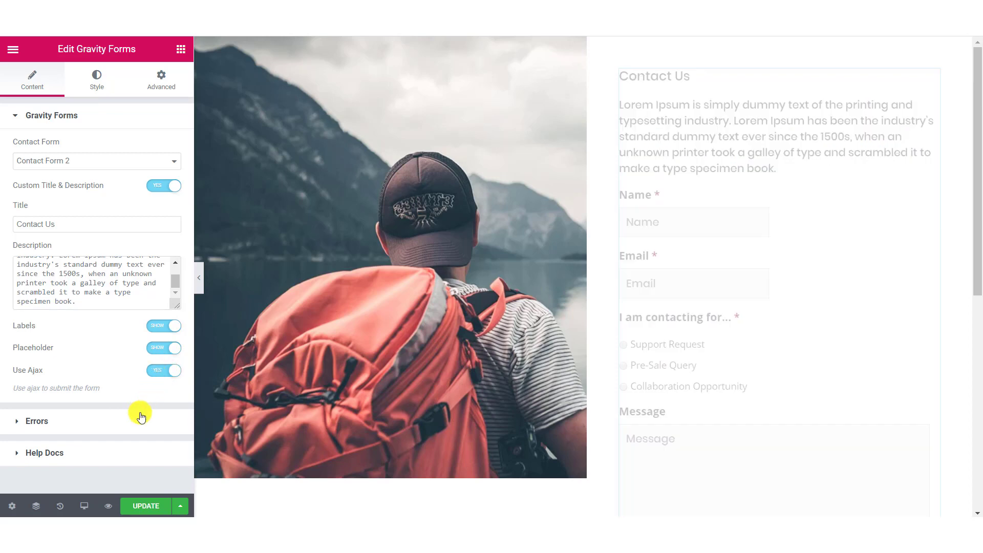
{"action": "left_click", "coordinate": [124, 425]}
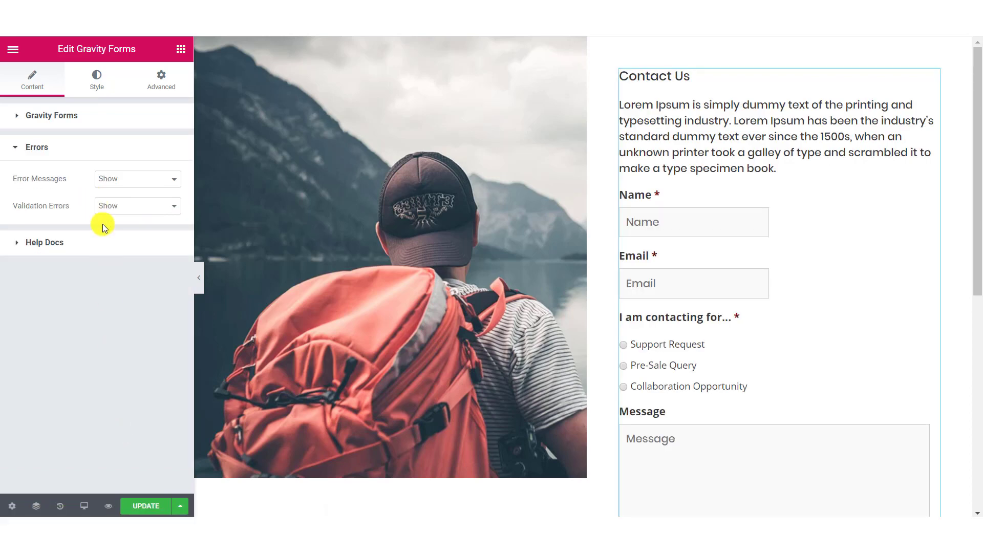
Keep validation errors on Show, then browse the widget's Style sections.
{"action": "left_click", "coordinate": [108, 208]}
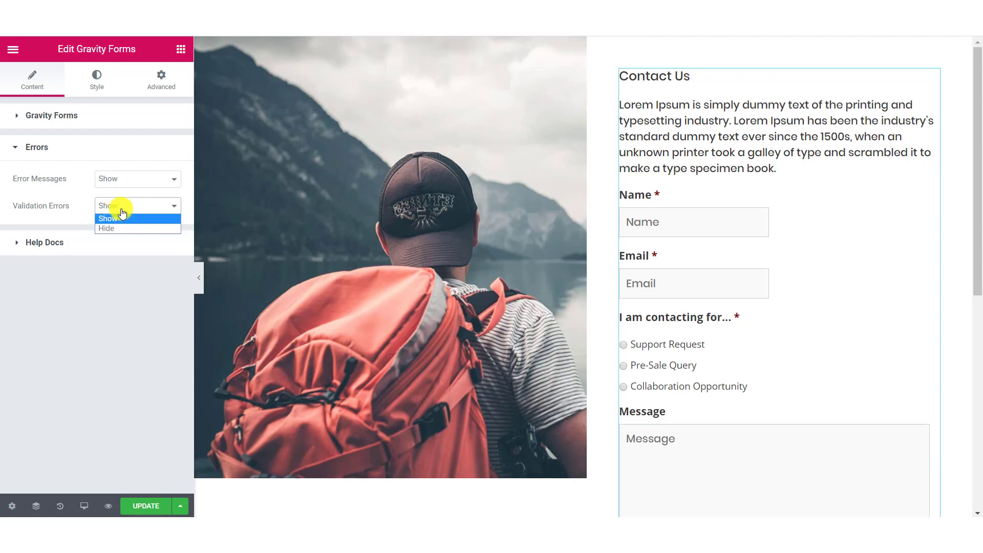
{"action": "left_click", "coordinate": [103, 355]}
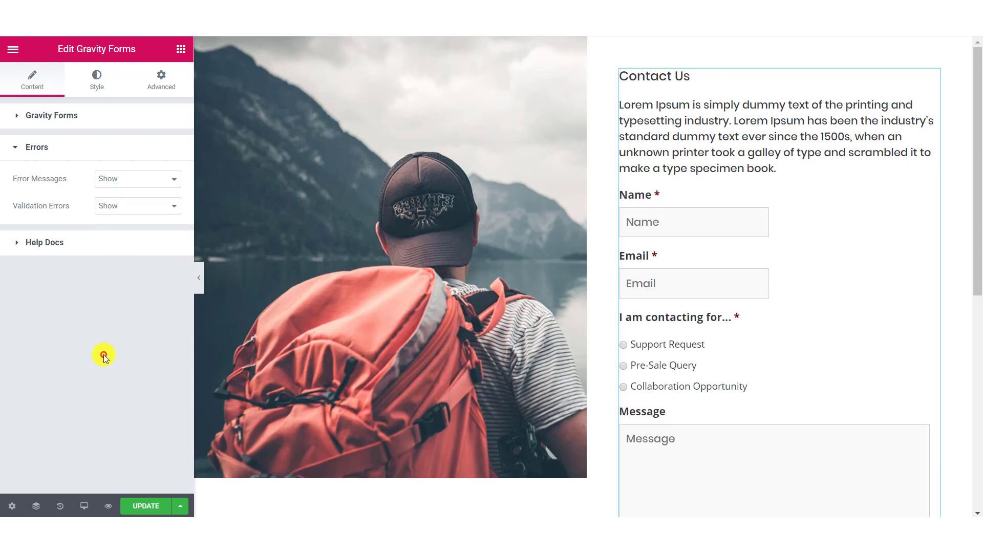
{"action": "left_click", "coordinate": [103, 88]}
{"action": "left_click", "coordinate": [82, 112]}
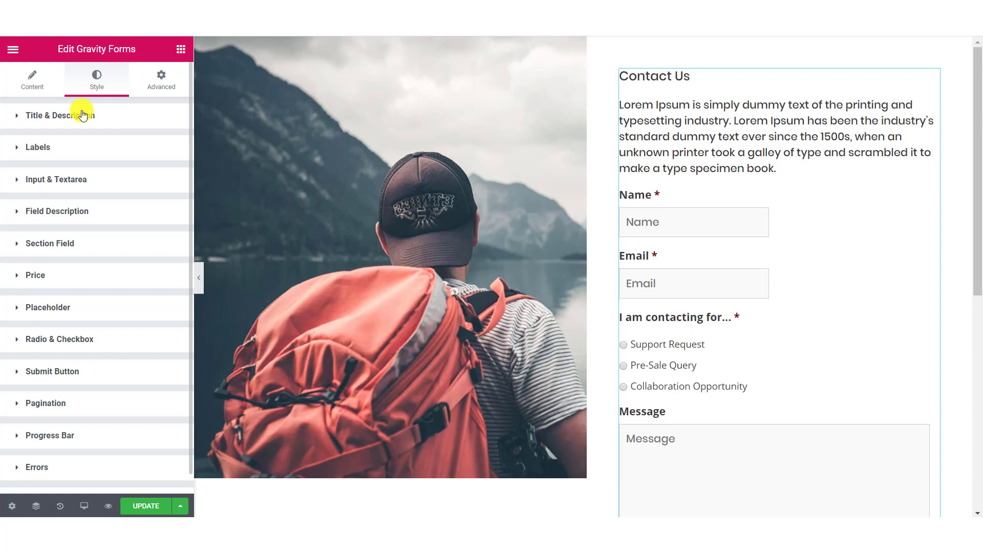
{"action": "scroll", "coordinate": [83, 113], "scroll_direction": "down", "scroll_amount": 1}
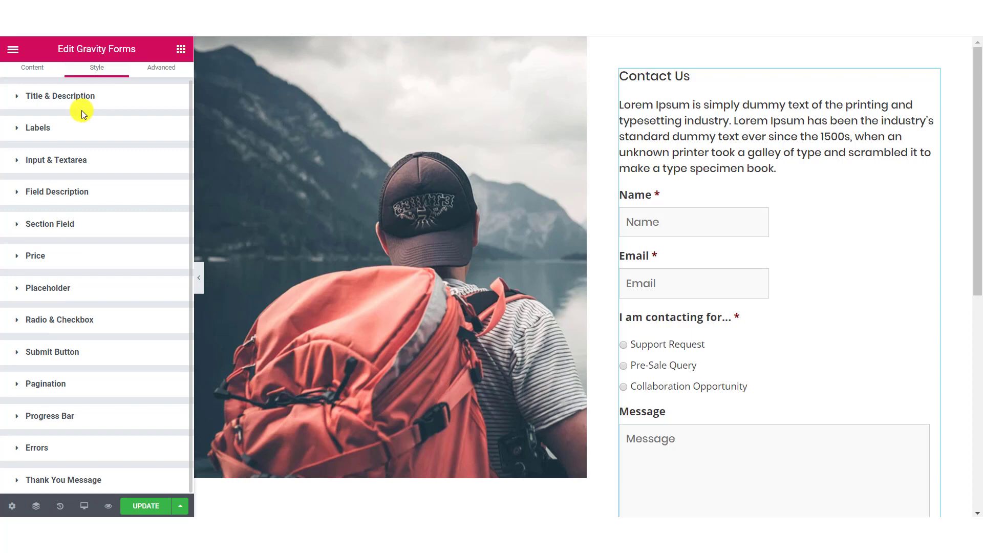
{"action": "scroll", "coordinate": [82, 131], "scroll_direction": "up", "scroll_amount": 1}
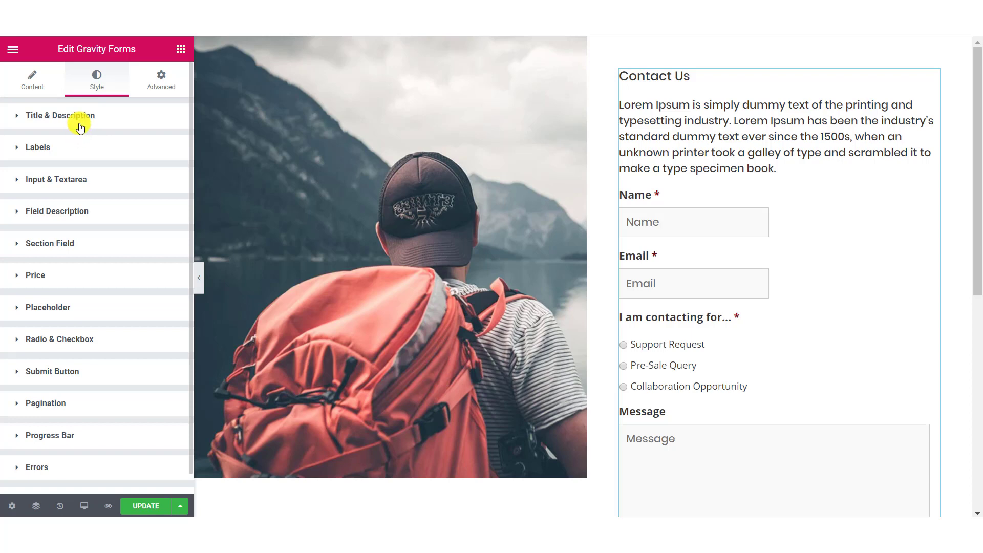
Style the form title black Poppins at size 36, bold.
{"action": "left_click", "coordinate": [39, 123]}
{"action": "left_click", "coordinate": [156, 201]}
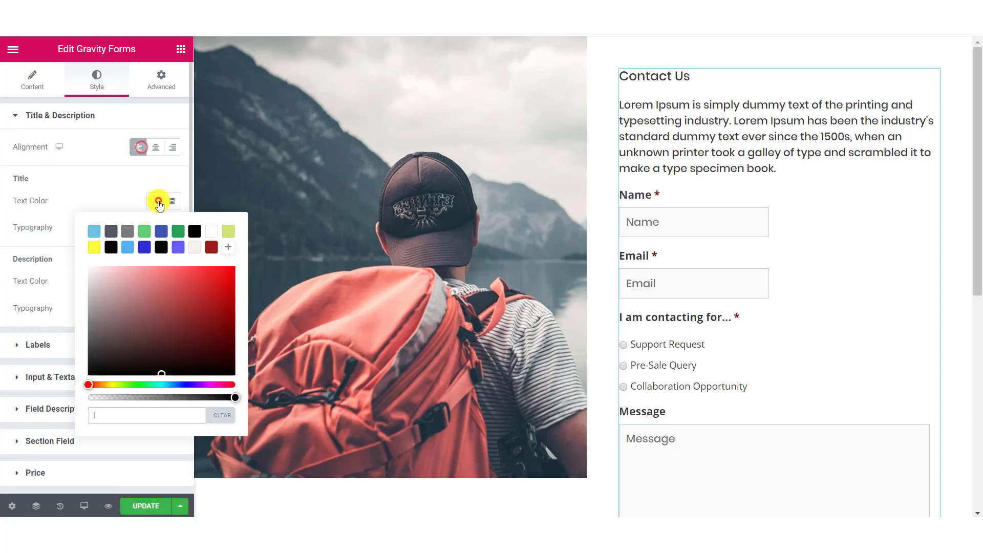
{"action": "left_click", "coordinate": [91, 186]}
{"action": "left_click", "coordinate": [172, 228]}
{"action": "left_click", "coordinate": [147, 262]}
{"action": "left_click", "coordinate": [145, 259]}
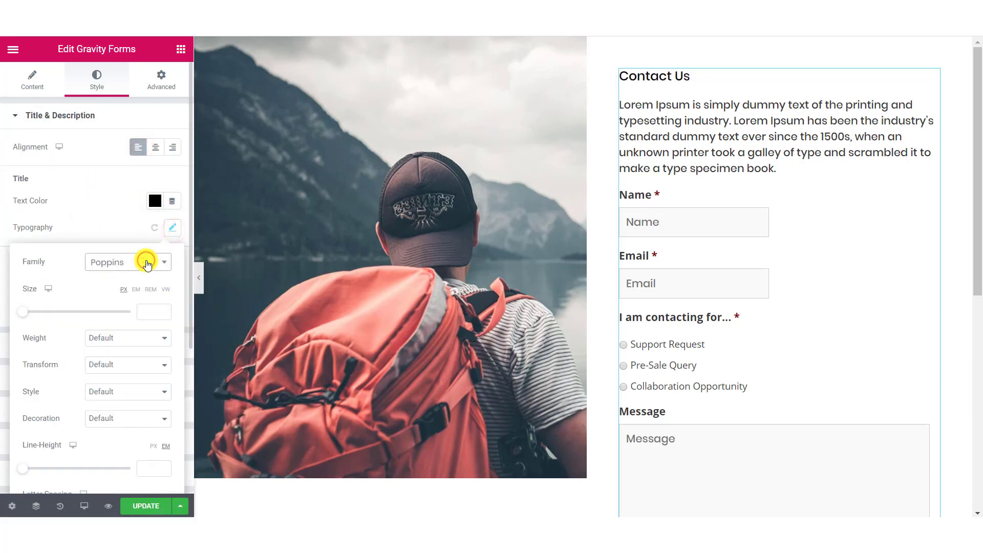
{"action": "left_click", "coordinate": [153, 311]}
{"action": "type", "text": "36"}
{"action": "left_click", "coordinate": [128, 337]}
{"action": "left_click", "coordinate": [119, 407]}
{"action": "left_click", "coordinate": [99, 227]}
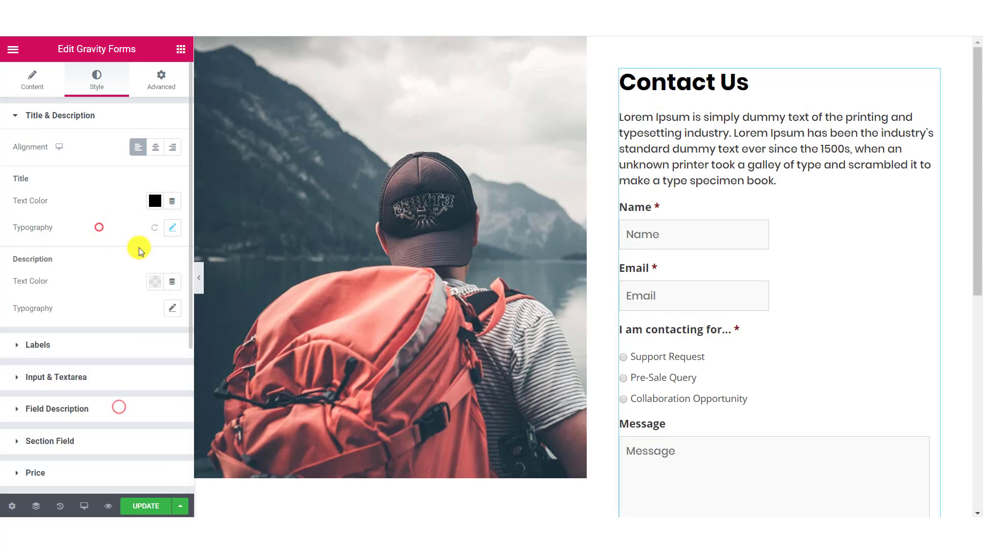
Set the description to Poppins at size 16 with black text.
{"action": "left_click", "coordinate": [171, 306]}
{"action": "left_click", "coordinate": [147, 343]}
{"action": "type", "text": "pop"}
{"action": "key", "text": "Return"}
{"action": "left_click", "coordinate": [147, 396]}
{"action": "type", "text": "16"}
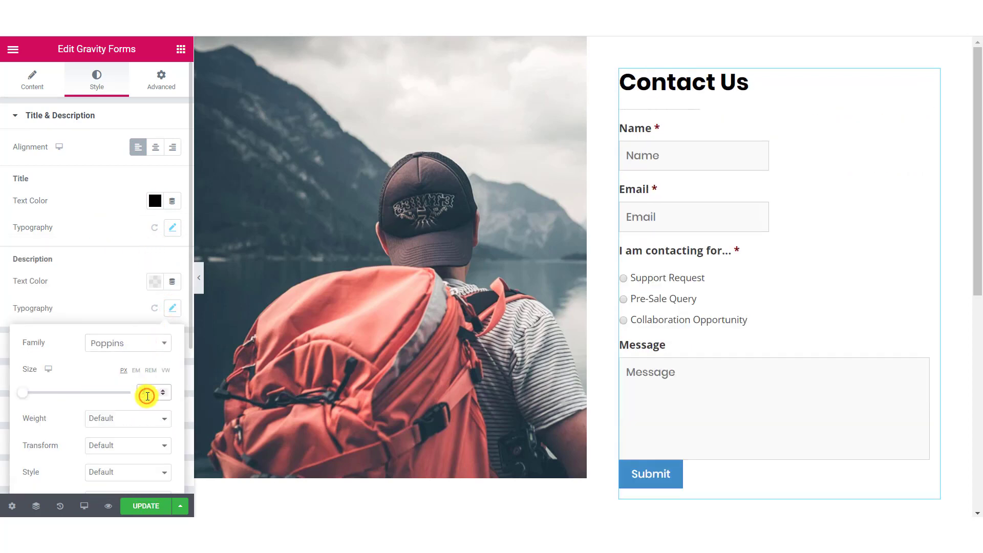
{"action": "left_click", "coordinate": [129, 419]}
{"action": "left_click", "coordinate": [127, 364]}
{"action": "left_click", "coordinate": [155, 281]}
{"action": "left_click", "coordinate": [81, 278]}
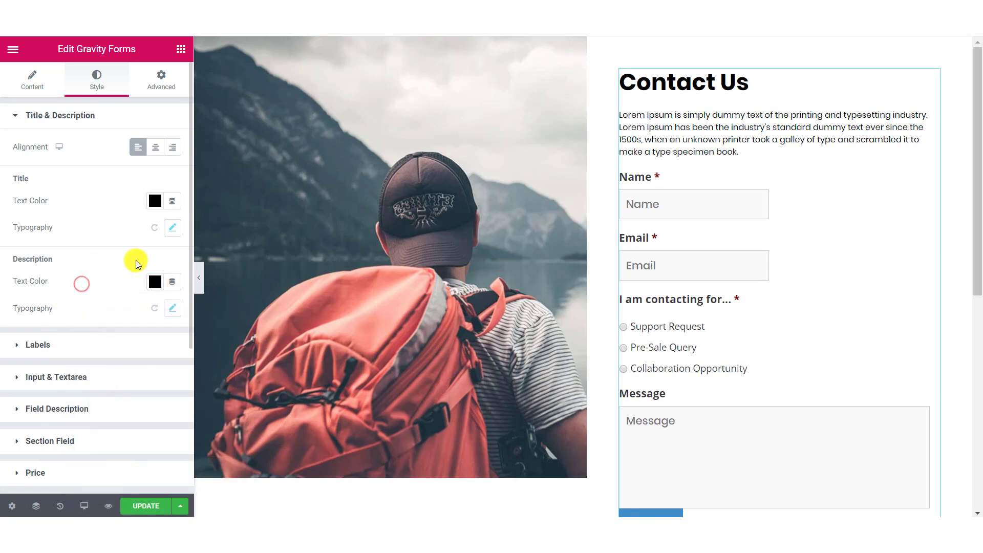
Make the field labels black Poppins at 13 px.
{"action": "left_click", "coordinate": [134, 342]}
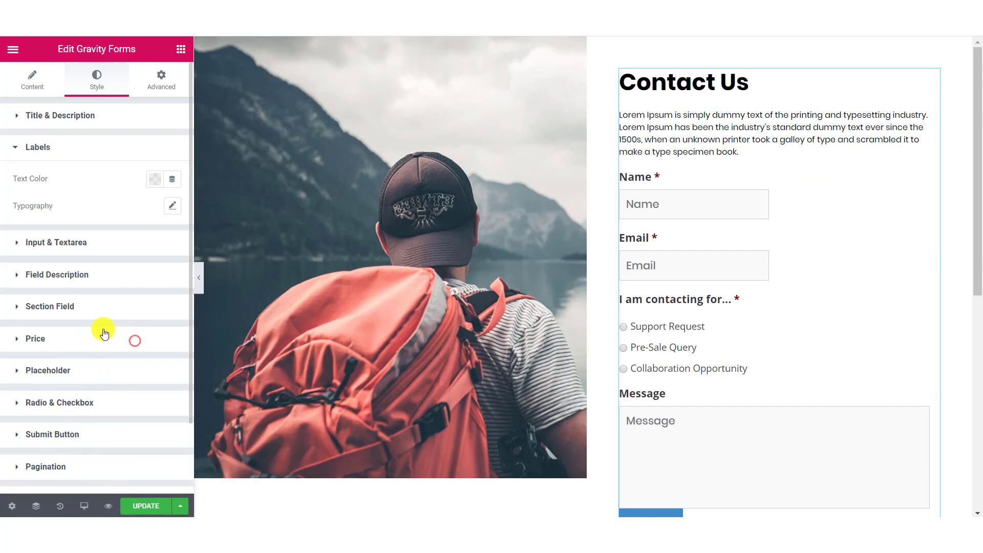
{"action": "left_click", "coordinate": [150, 181]}
{"action": "left_click", "coordinate": [94, 211]}
{"action": "left_click", "coordinate": [70, 186]}
{"action": "left_click", "coordinate": [171, 207]}
{"action": "left_click", "coordinate": [156, 249]}
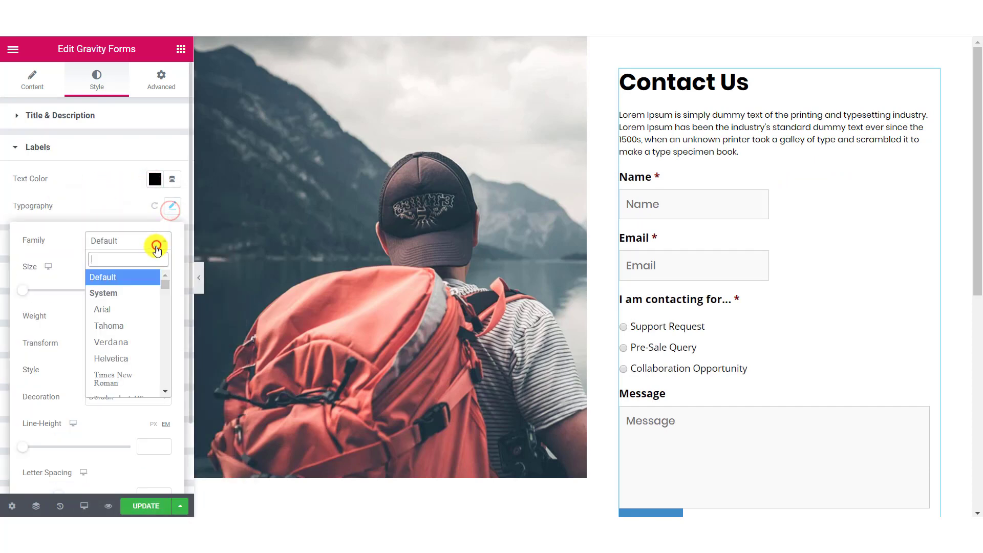
{"action": "type", "text": "popp"}
{"action": "left_click", "coordinate": [154, 290]}
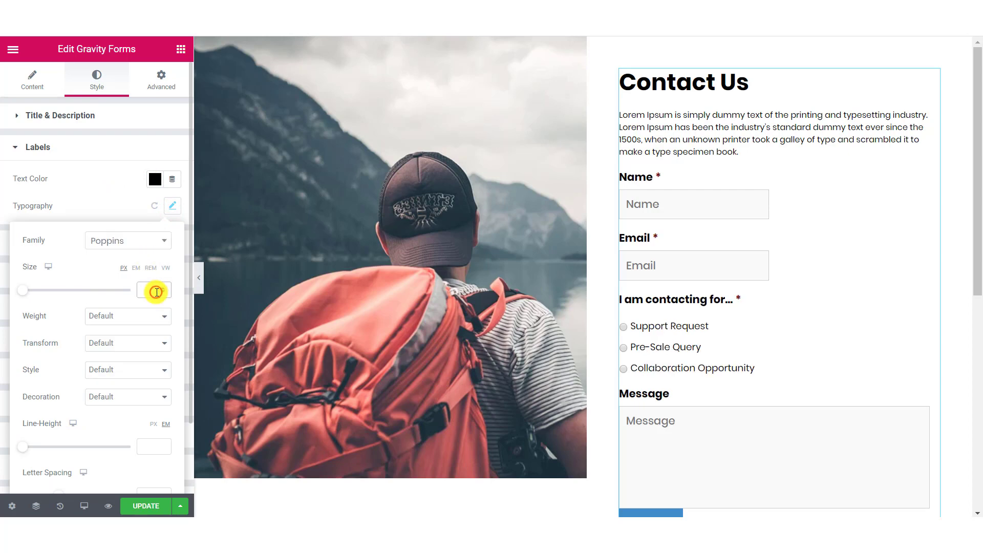
{"action": "left_click", "coordinate": [156, 292]}
{"action": "type", "text": "13"}
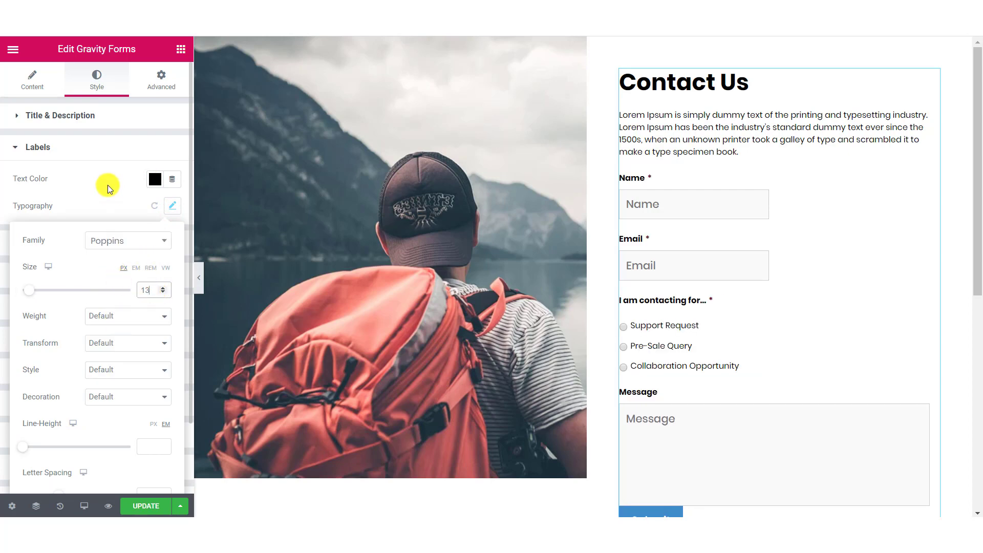
{"action": "left_click", "coordinate": [108, 185]}
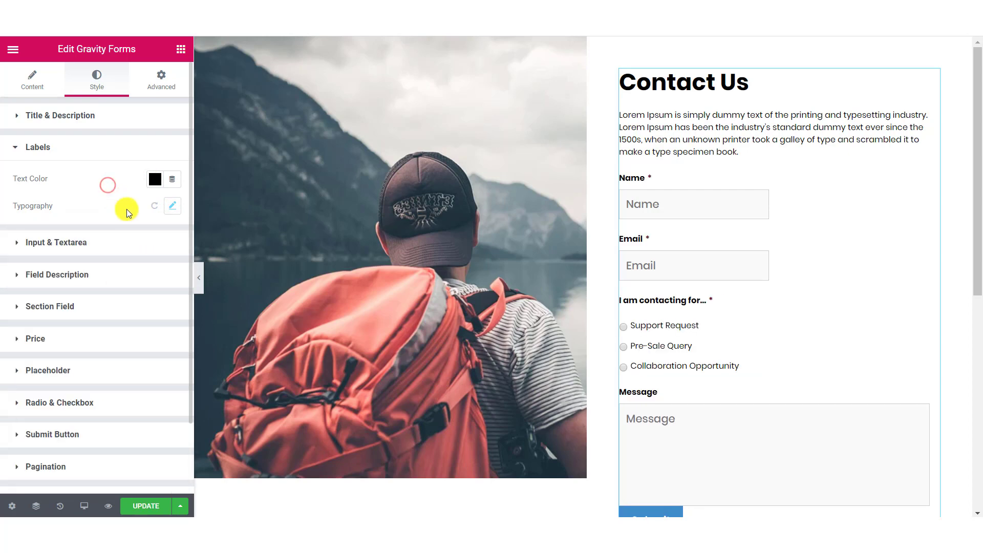
{"action": "left_click", "coordinate": [124, 241]}
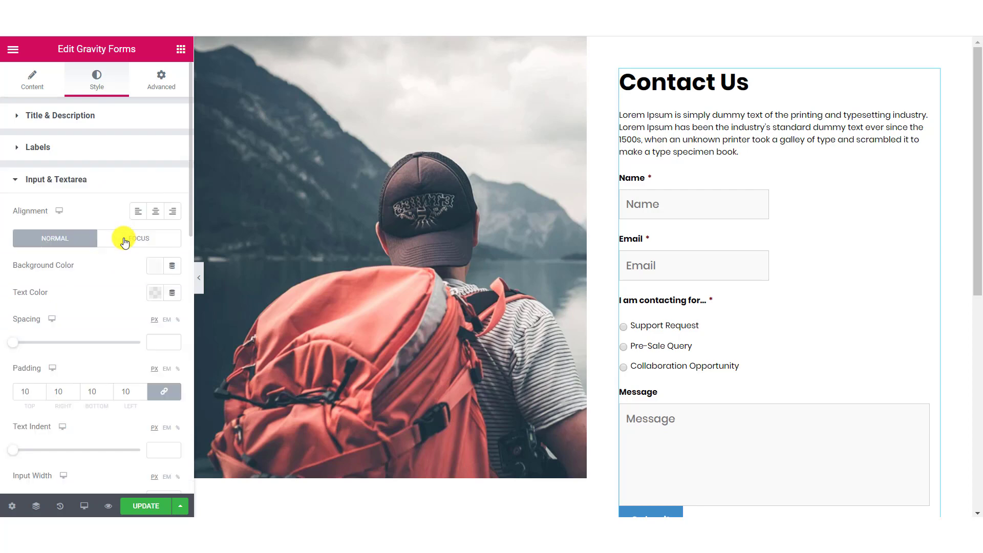
Left-align field text, clear the field background, make text black and set spacing 27.
{"action": "left_click", "coordinate": [139, 212]}
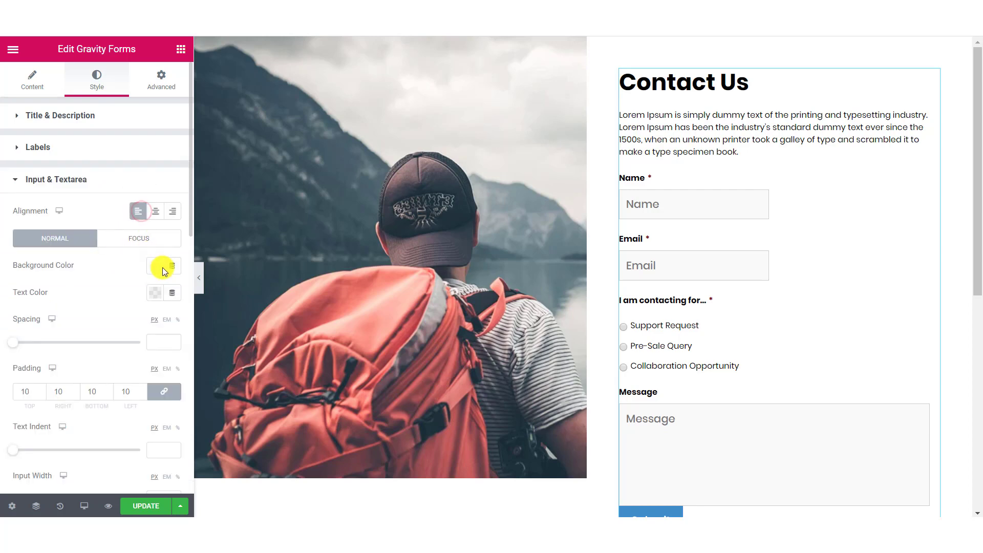
{"action": "scroll", "coordinate": [156, 274], "scroll_direction": "down", "scroll_amount": 3}
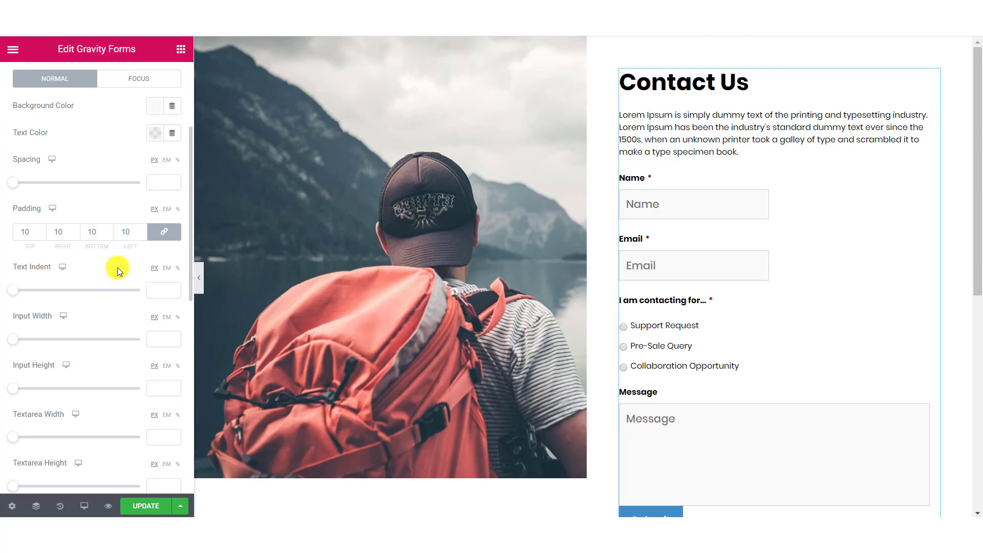
{"action": "scroll", "coordinate": [118, 267], "scroll_direction": "up", "scroll_amount": 2}
{"action": "left_click", "coordinate": [154, 188]}
{"action": "left_click", "coordinate": [49, 215]}
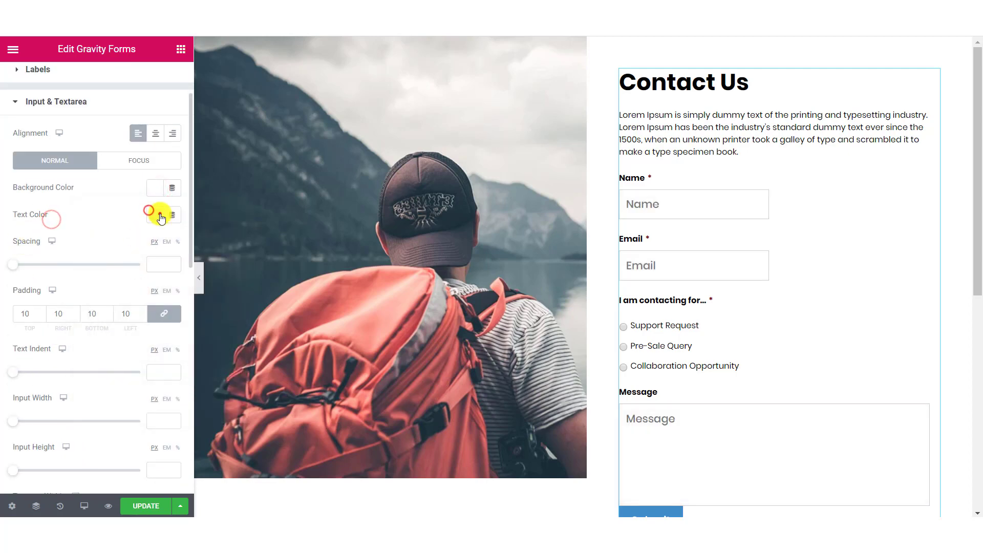
{"action": "left_click", "coordinate": [156, 214]}
{"action": "left_click", "coordinate": [28, 249]}
{"action": "left_click_drag", "start_coordinate": [15, 264], "coordinate": [49, 267]}
Give the fields 12 padding with 15 top and bottom, a 13 indent and 80% width.
{"action": "left_click", "coordinate": [29, 314]}
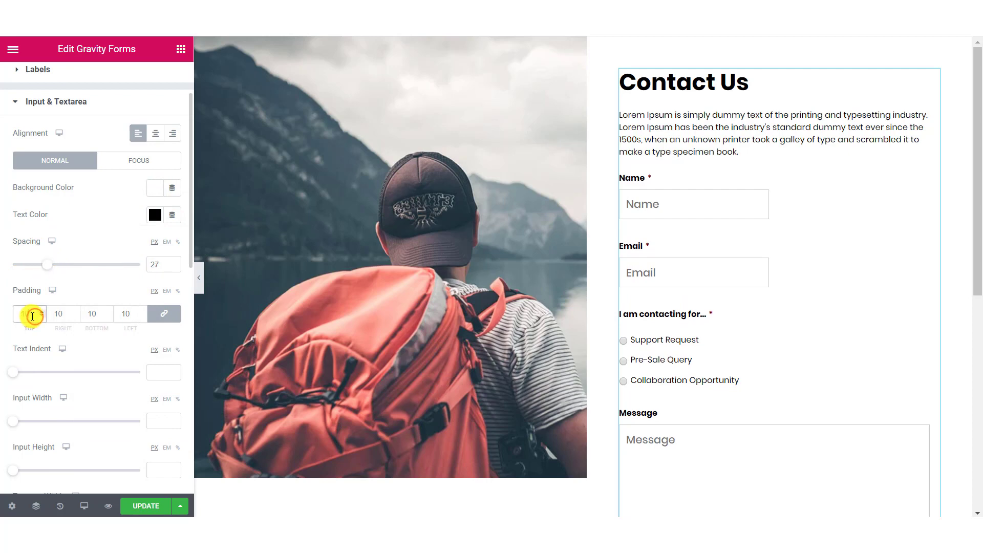
{"action": "key", "text": "Up"}
{"action": "key", "text": "Up"}
{"action": "left_click", "coordinate": [164, 314]}
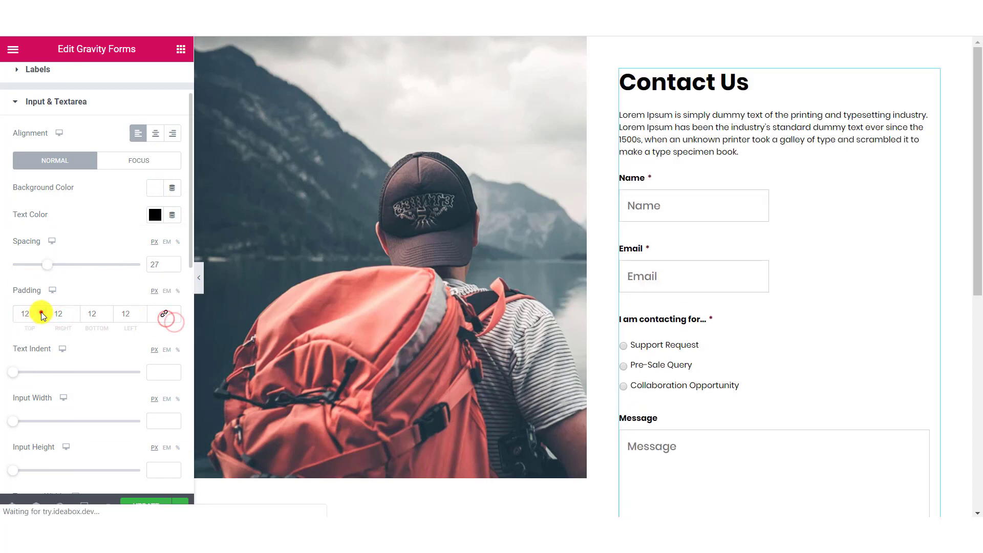
{"action": "triple_click", "coordinate": [42, 311]}
{"action": "triple_click", "coordinate": [107, 311]}
{"action": "left_click", "coordinate": [154, 373]}
{"action": "type", "text": "13"}
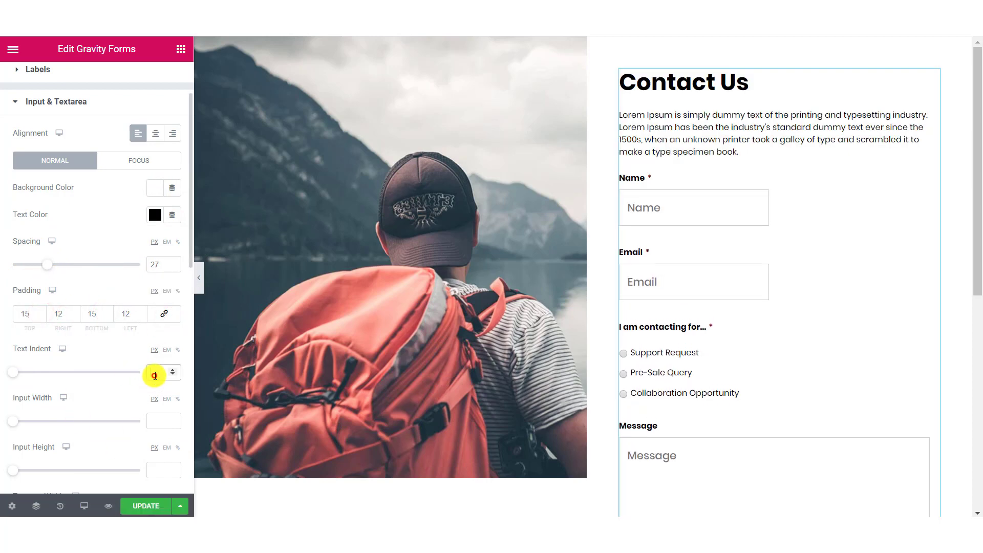
{"action": "left_click", "coordinate": [178, 399]}
{"action": "left_click", "coordinate": [151, 419]}
{"action": "type", "text": "80"}
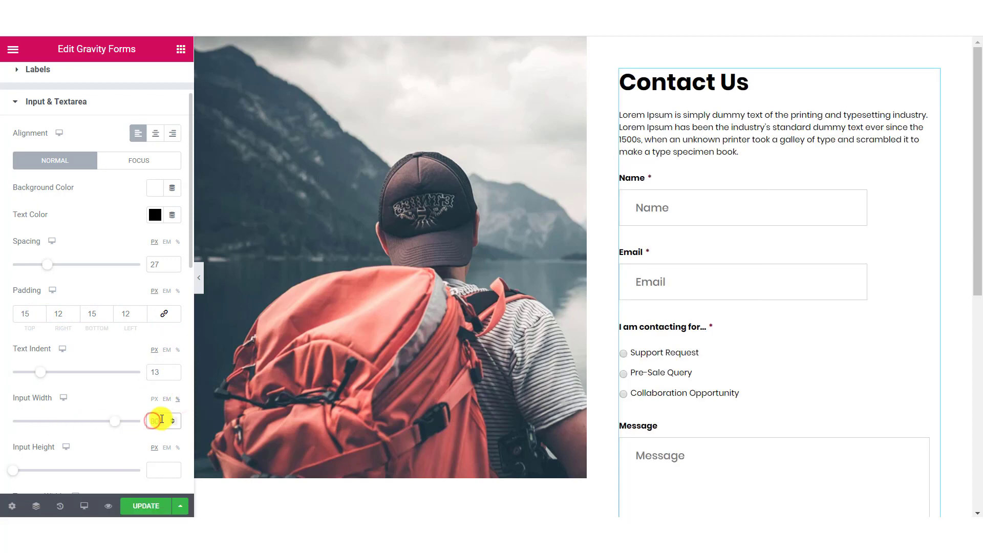
Make the Message box 145 px tall and 80% wide.
{"action": "scroll", "coordinate": [146, 428], "scroll_direction": "down", "scroll_amount": 3}
{"action": "left_click", "coordinate": [177, 389]}
{"action": "left_click", "coordinate": [164, 411]}
{"action": "type", "text": "80"}
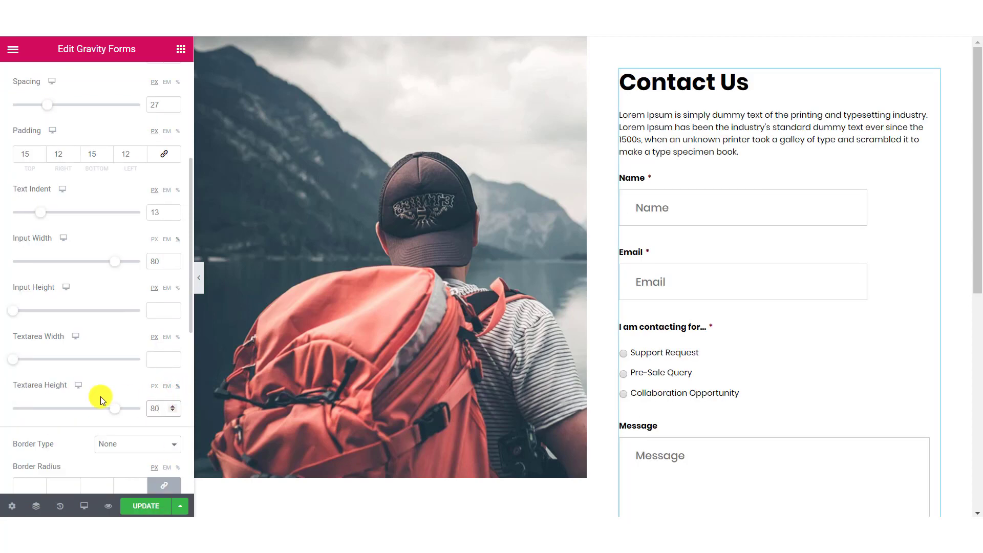
{"action": "mouse_move", "coordinate": [114, 410]}
{"action": "left_mouse_down"}
{"action": "mouse_move", "coordinate": [104, 410]}
{"action": "mouse_move", "coordinate": [122, 411]}
{"action": "left_mouse_up"}
{"action": "left_click", "coordinate": [161, 412]}
{"action": "left_click", "coordinate": [154, 387]}
{"action": "left_click", "coordinate": [158, 408]}
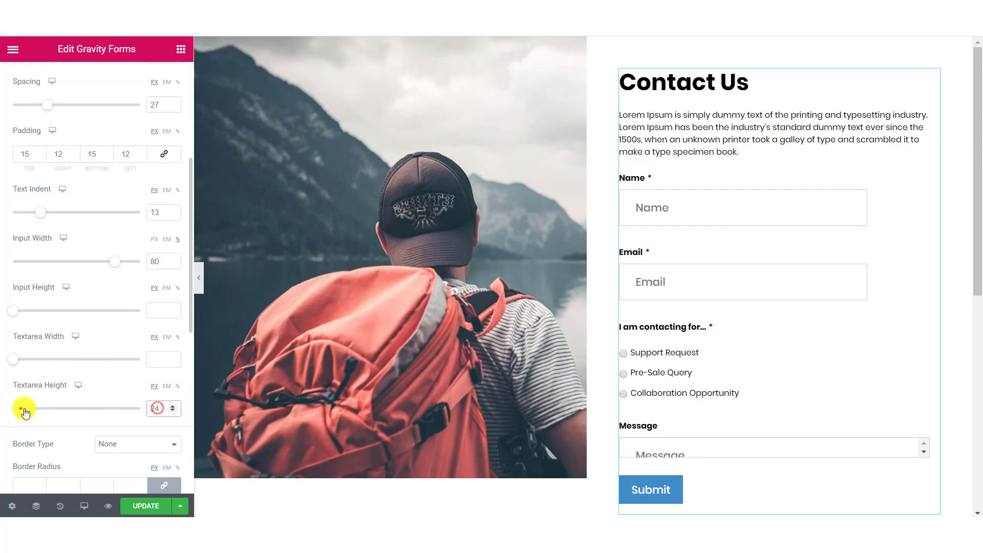
{"action": "left_click_drag", "start_coordinate": [21, 409], "coordinate": [59, 411]}
{"action": "scroll", "coordinate": [457, 352], "scroll_direction": "down", "scroll_amount": 3}
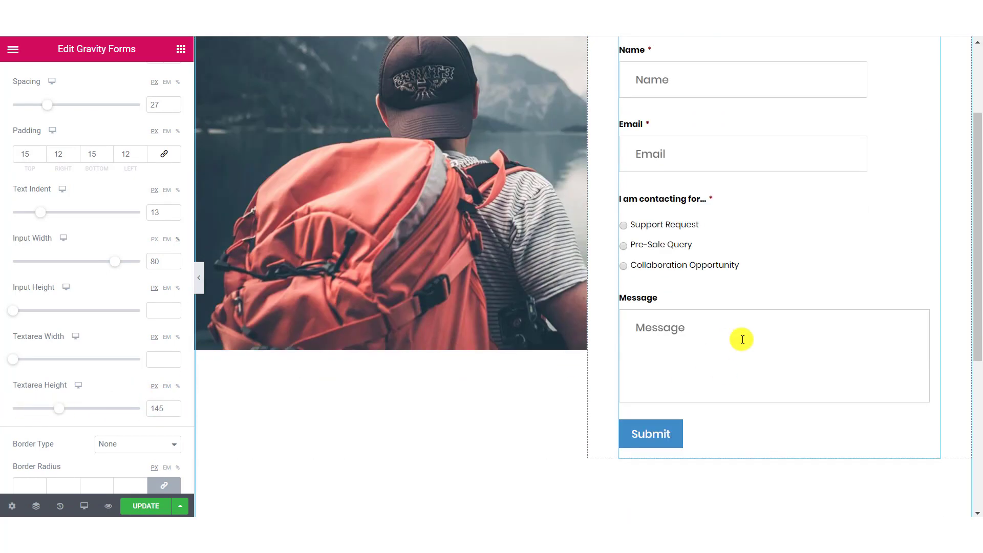
{"action": "left_click", "coordinate": [178, 338]}
{"action": "left_click", "coordinate": [155, 357]}
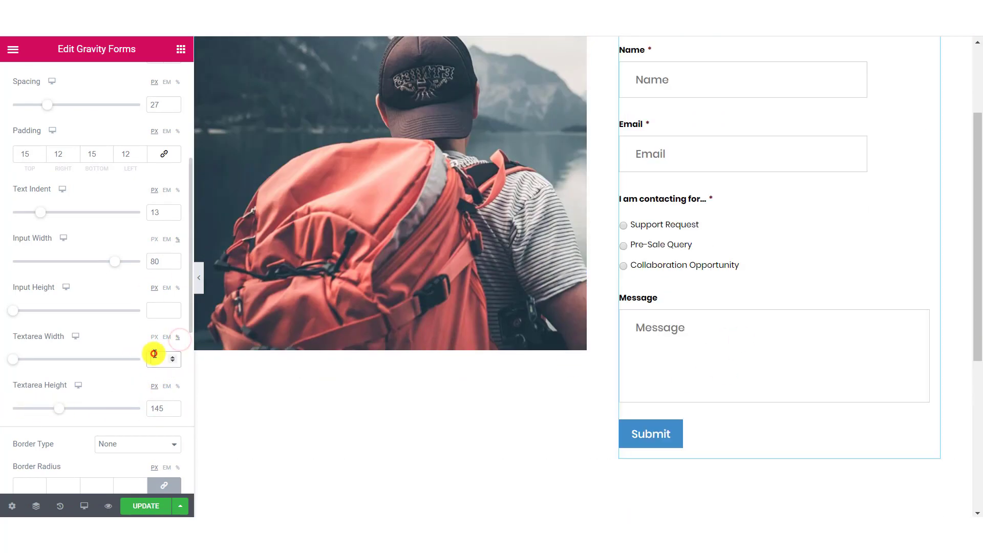
{"action": "type", "text": "80"}
Give the fields a solid black border.
{"action": "scroll", "coordinate": [65, 358], "scroll_direction": "down", "scroll_amount": 3}
{"action": "left_click", "coordinate": [130, 284]}
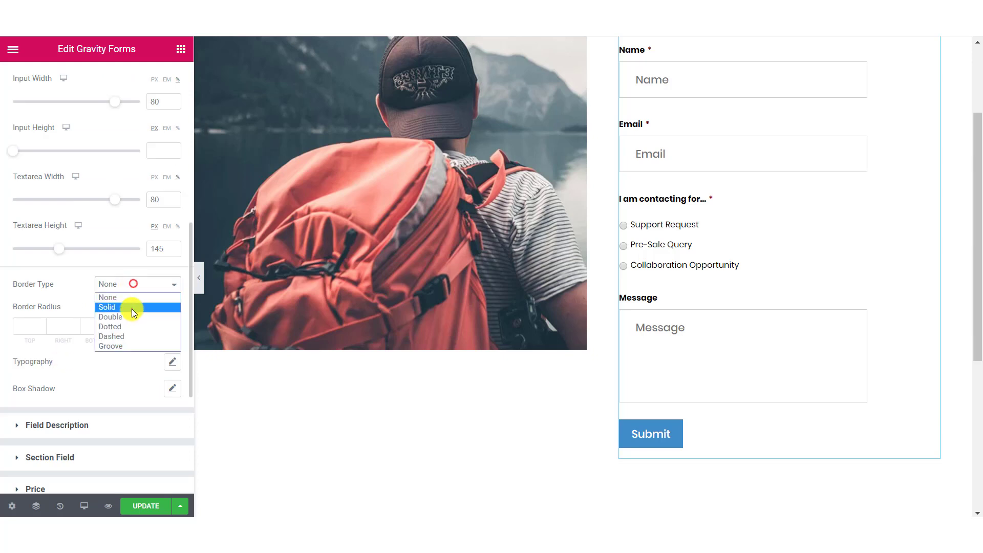
{"action": "left_click", "coordinate": [129, 307]}
{"action": "left_click", "coordinate": [14, 335]}
{"action": "left_click", "coordinate": [156, 370]}
{"action": "left_click", "coordinate": [176, 167]}
{"action": "left_click", "coordinate": [61, 384]}
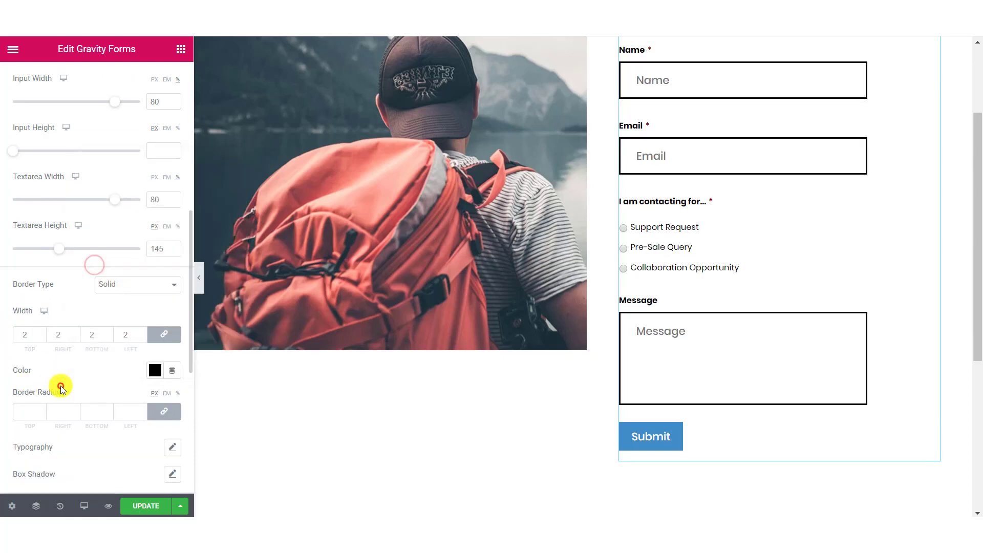
{"action": "scroll", "coordinate": [103, 368], "scroll_direction": "down", "scroll_amount": 2}
Set the field text to Poppins with a lighter font weight.
{"action": "left_click", "coordinate": [174, 367]}
{"action": "left_click", "coordinate": [139, 416]}
{"action": "type", "text": "pop"}
{"action": "key", "text": "Return"}
{"action": "scroll", "coordinate": [131, 225], "scroll_direction": "down", "scroll_amount": 5}
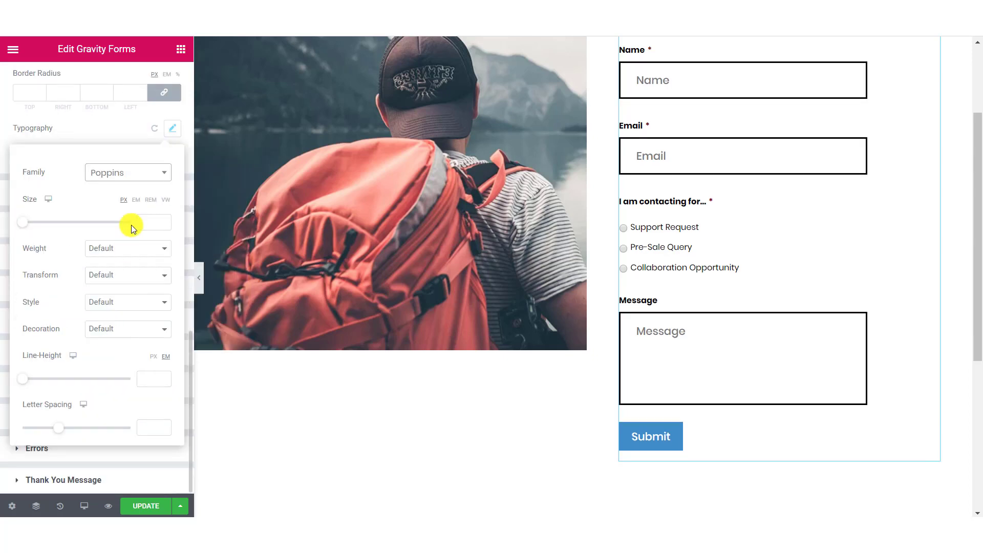
{"action": "left_click", "coordinate": [156, 225]}
{"action": "left_click", "coordinate": [159, 252]}
{"action": "left_click", "coordinate": [112, 290]}
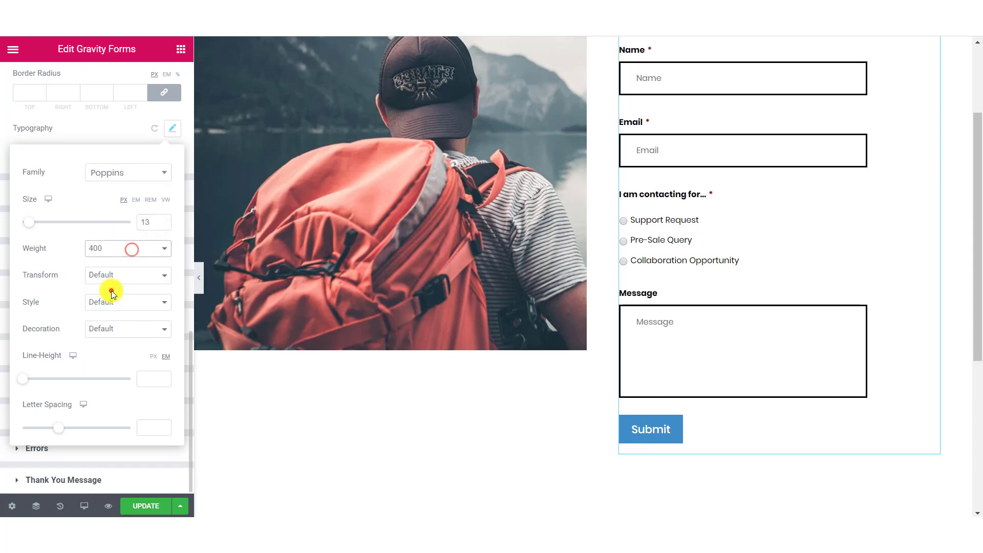
{"action": "left_click", "coordinate": [128, 130]}
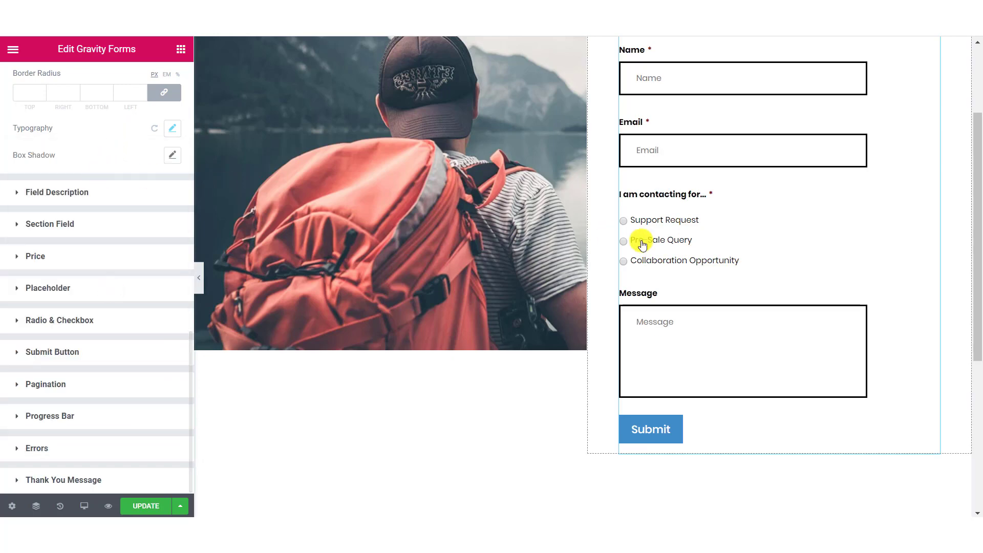
{"action": "scroll", "coordinate": [647, 241], "scroll_direction": "up", "scroll_amount": 3}
{"action": "scroll", "coordinate": [128, 159], "scroll_direction": "up", "scroll_amount": 3}
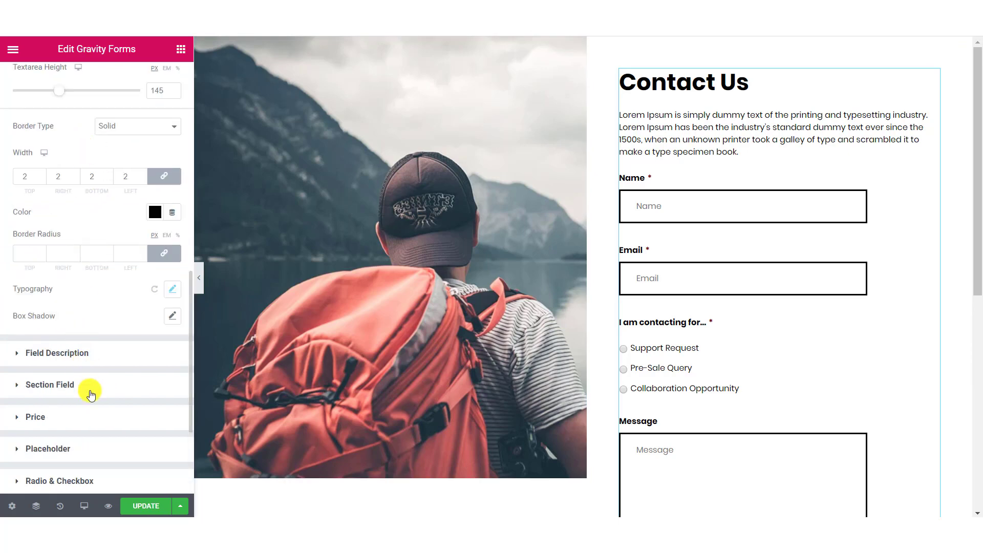
{"action": "left_click", "coordinate": [88, 355]}
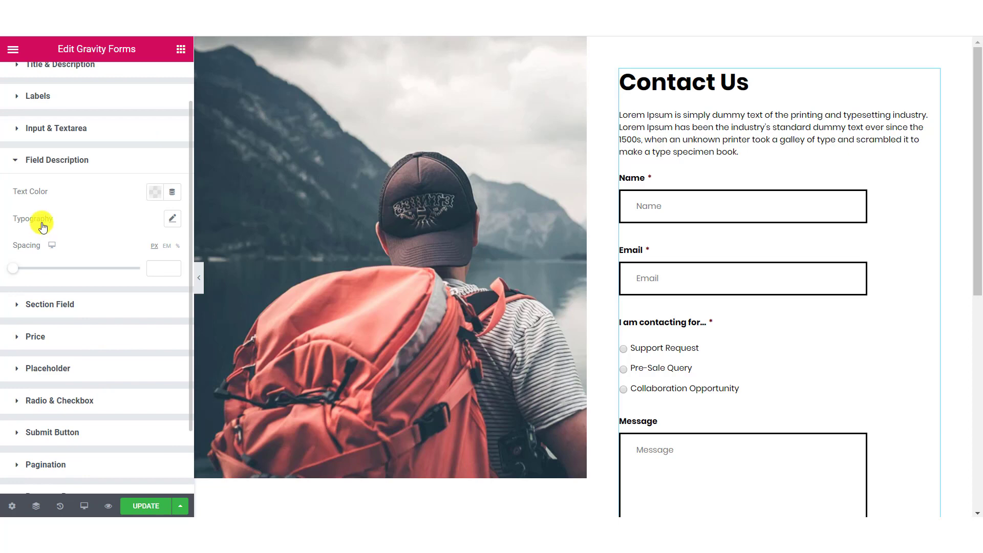
Make the placeholder text colour black (#000000).
{"action": "left_click", "coordinate": [57, 306]}
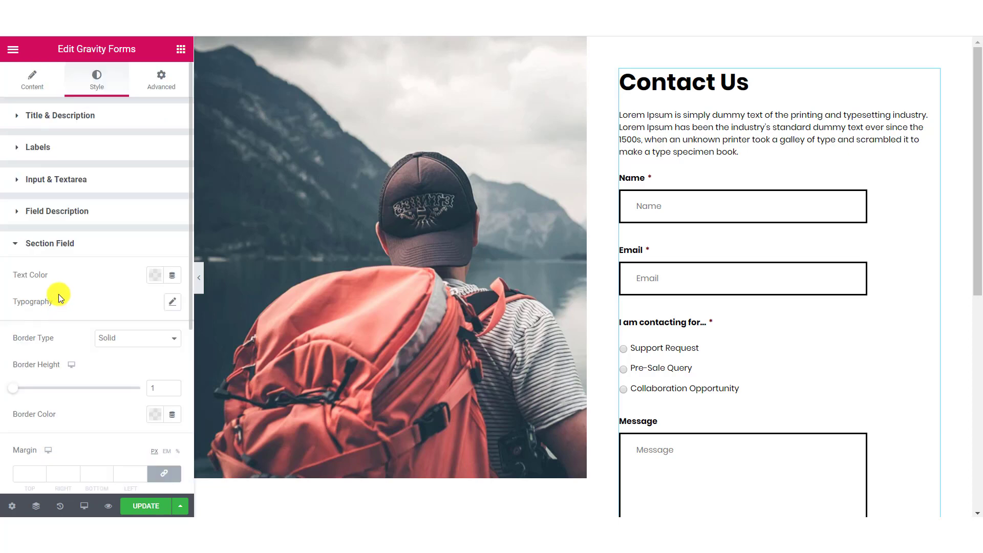
{"action": "scroll", "coordinate": [61, 289], "scroll_direction": "down", "scroll_amount": 2}
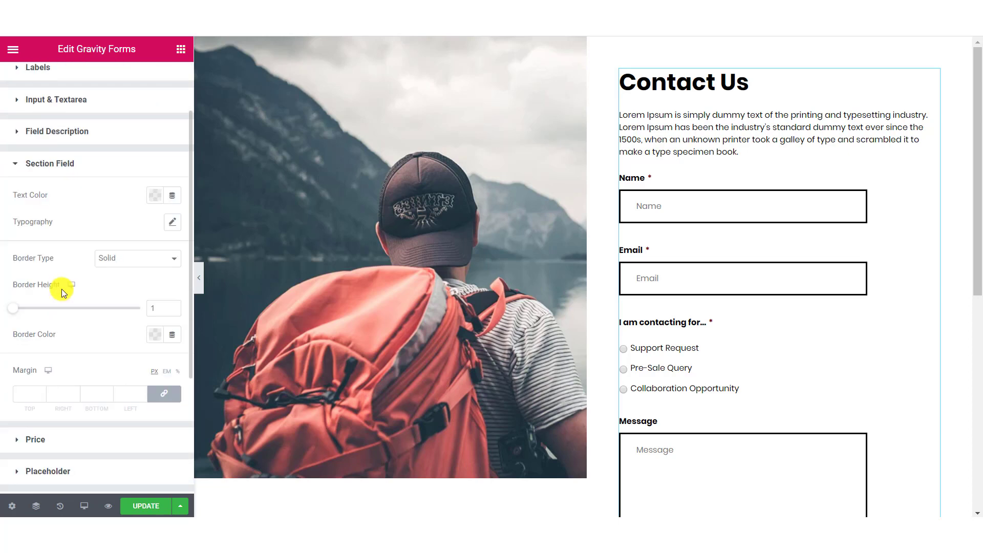
{"action": "left_click", "coordinate": [67, 441]}
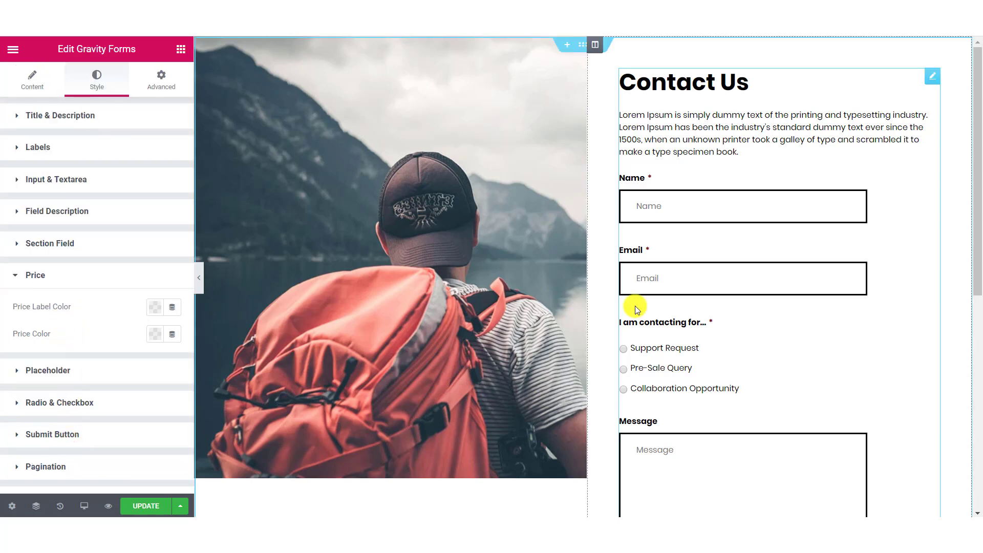
{"action": "scroll", "coordinate": [753, 311], "scroll_direction": "down", "scroll_amount": 4}
{"action": "scroll", "coordinate": [713, 248], "scroll_direction": "up", "scroll_amount": 4}
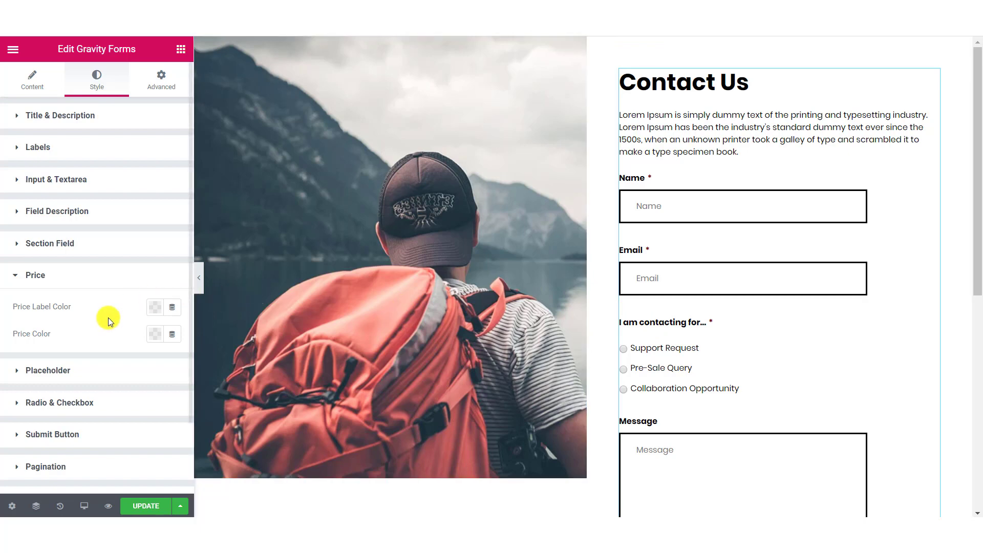
{"action": "left_click", "coordinate": [56, 373]}
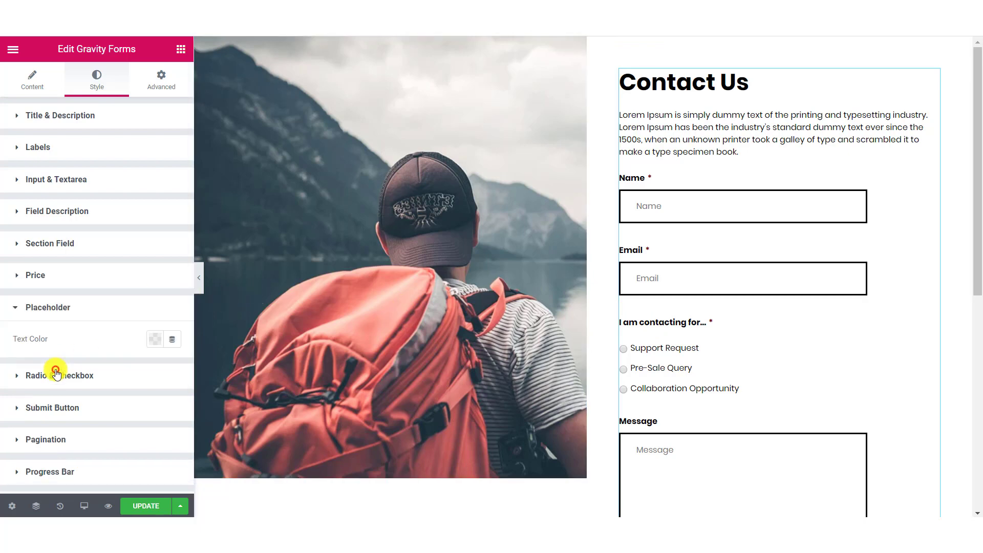
{"action": "left_click", "coordinate": [160, 345]}
{"action": "left_click_drag", "start_coordinate": [156, 258], "coordinate": [41, 300]}
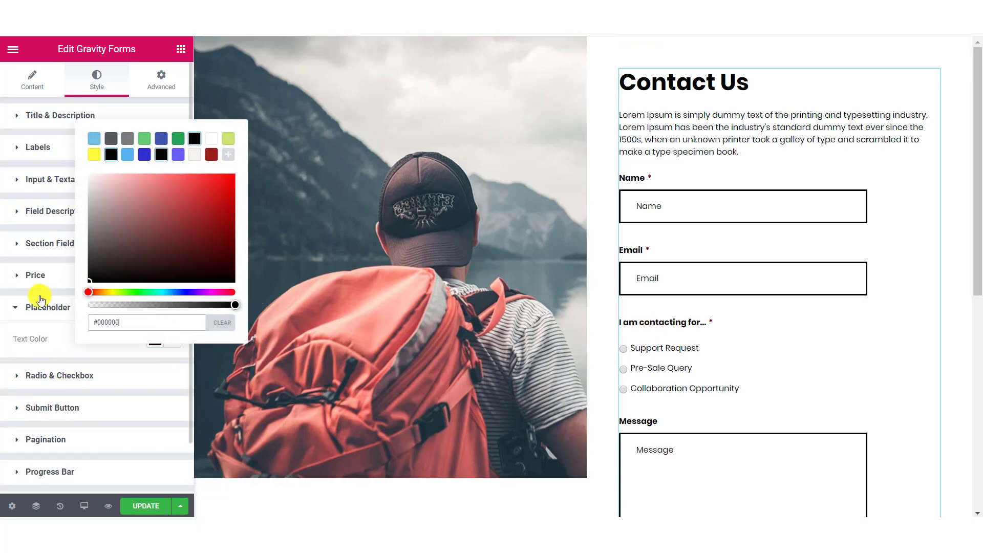
{"action": "left_click", "coordinate": [51, 377]}
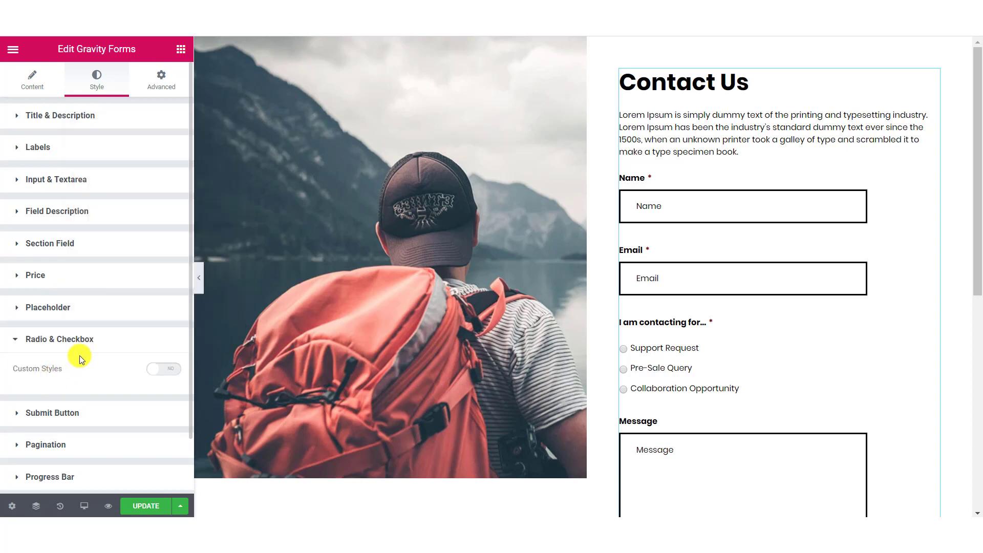
Test-select Support Request, Pre-Sale Query and Collaboration Opportunity in the preview.
{"action": "scroll", "coordinate": [538, 346], "scroll_direction": "down", "scroll_amount": 1}
{"action": "left_click", "coordinate": [624, 284]}
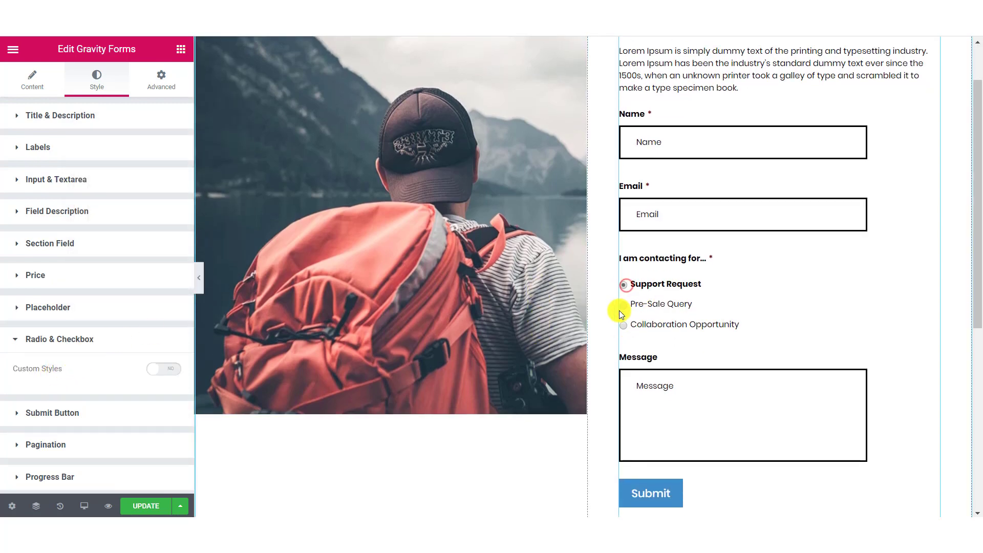
{"action": "left_click", "coordinate": [622, 306]}
{"action": "left_click", "coordinate": [623, 323]}
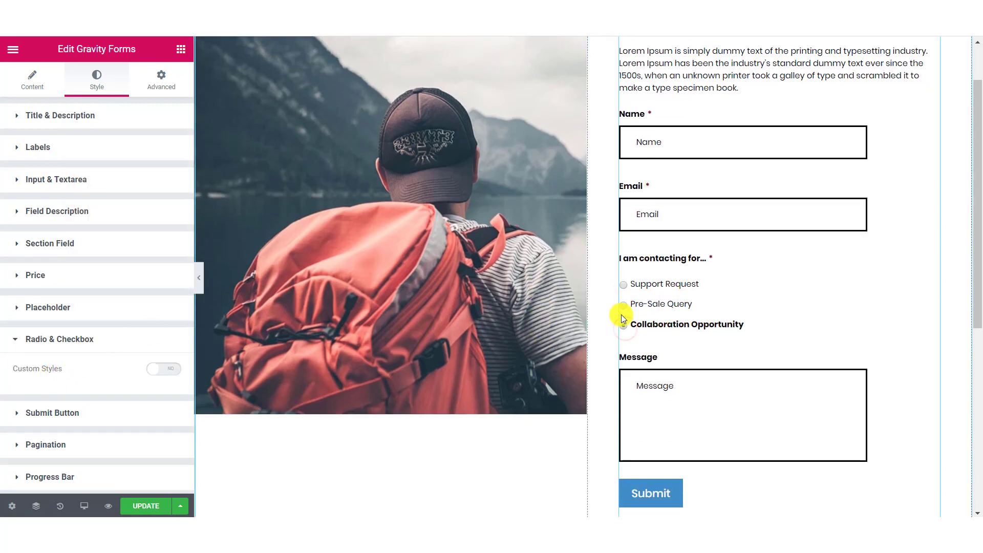
{"action": "left_click", "coordinate": [622, 306]}
{"action": "left_click", "coordinate": [624, 285]}
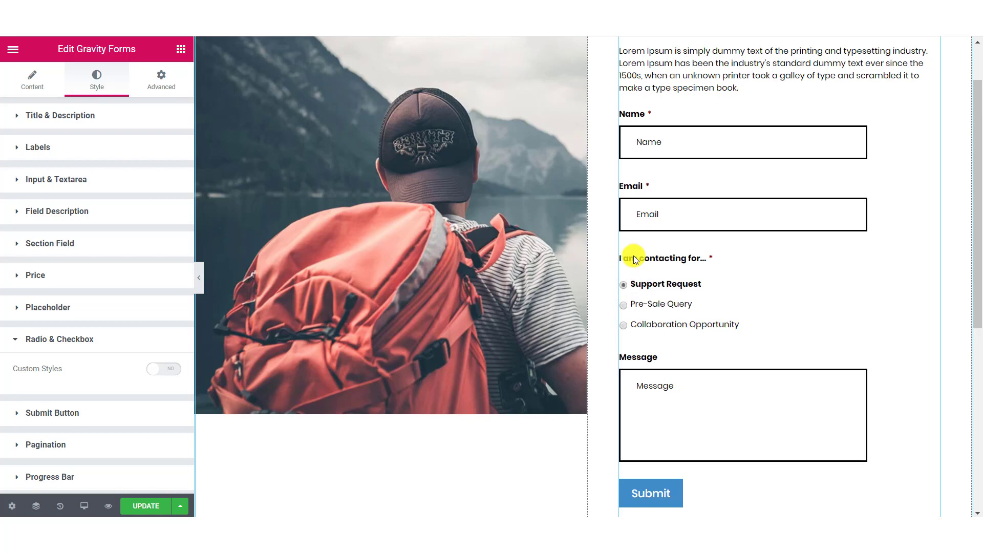
Enable custom radio and checkbox styling with black colour, a border and 0 corner radius.
{"action": "left_click", "coordinate": [173, 369]}
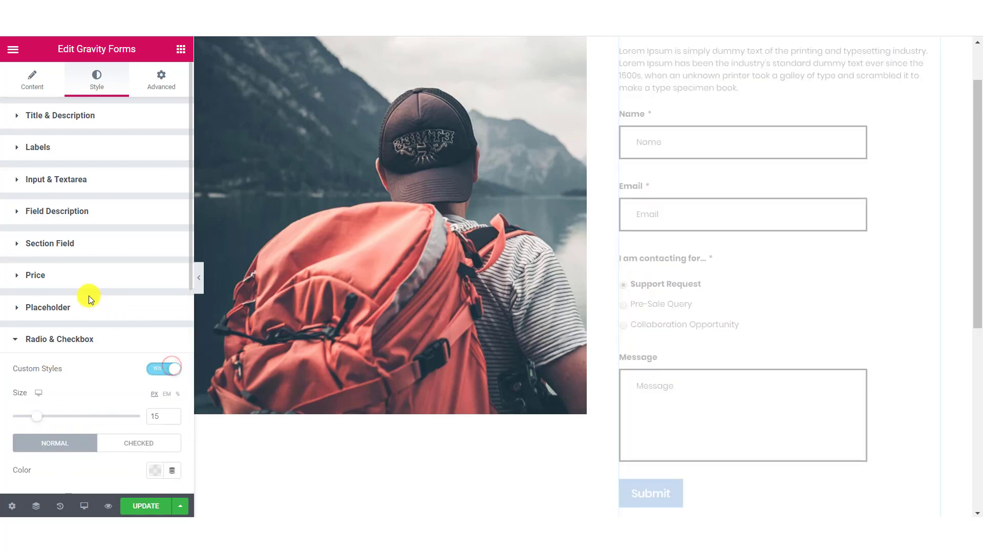
{"action": "scroll", "coordinate": [51, 295], "scroll_direction": "down", "scroll_amount": 3}
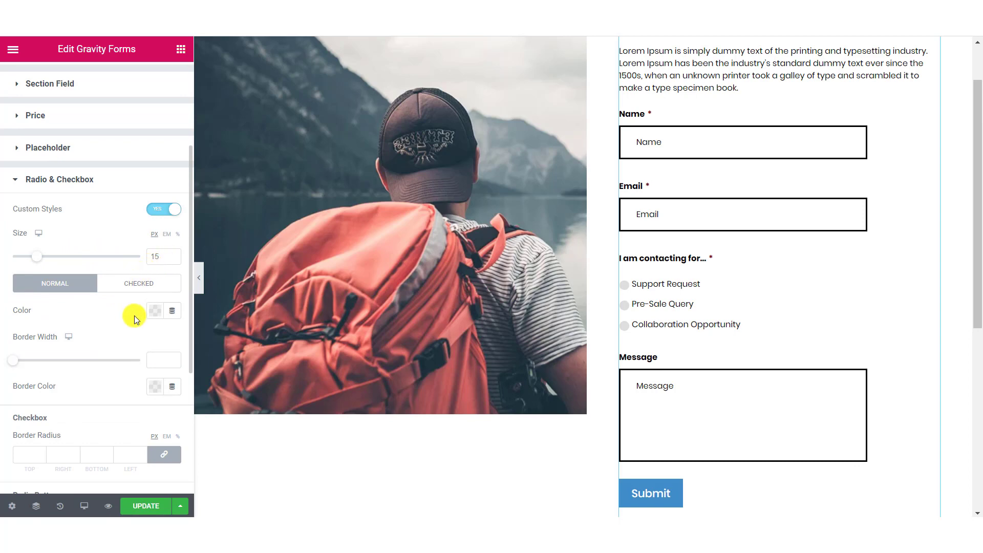
{"action": "left_click", "coordinate": [160, 312]}
{"action": "left_click", "coordinate": [158, 361]}
{"action": "left_click", "coordinate": [174, 358]}
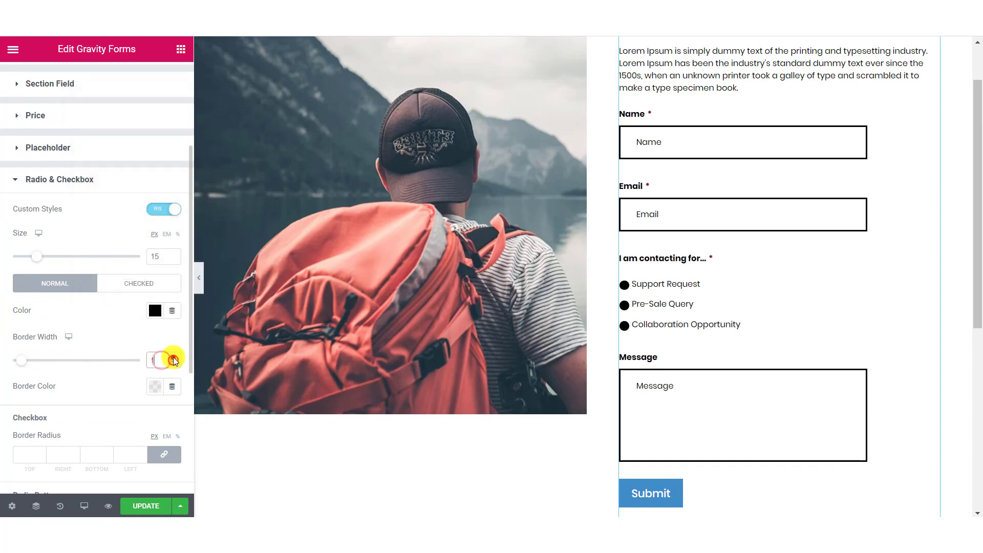
{"action": "left_click", "coordinate": [158, 390]}
{"action": "left_click", "coordinate": [18, 410]}
{"action": "scroll", "coordinate": [62, 416], "scroll_direction": "down", "scroll_amount": 3}
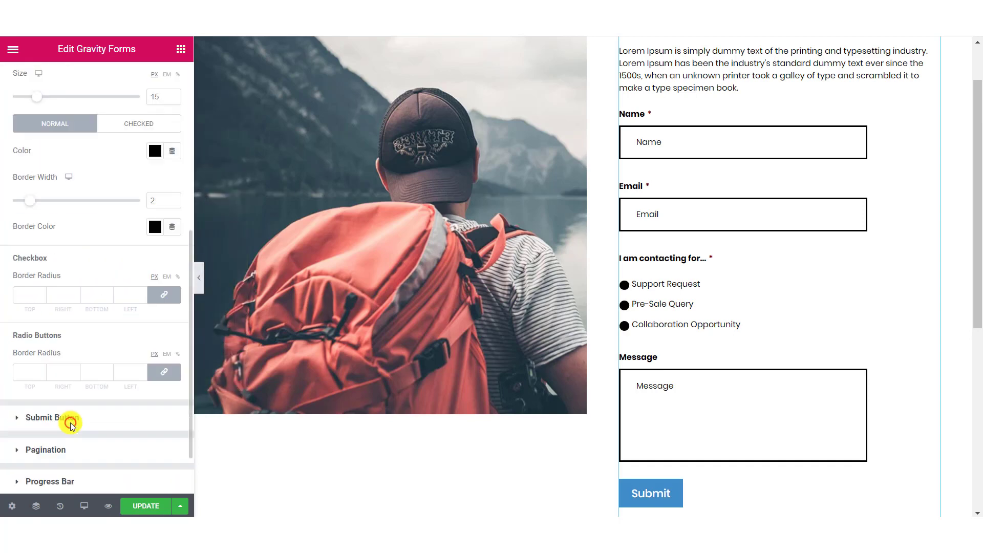
{"action": "left_click", "coordinate": [21, 289]}
{"action": "type", "text": "0"}
{"action": "left_click", "coordinate": [30, 368]}
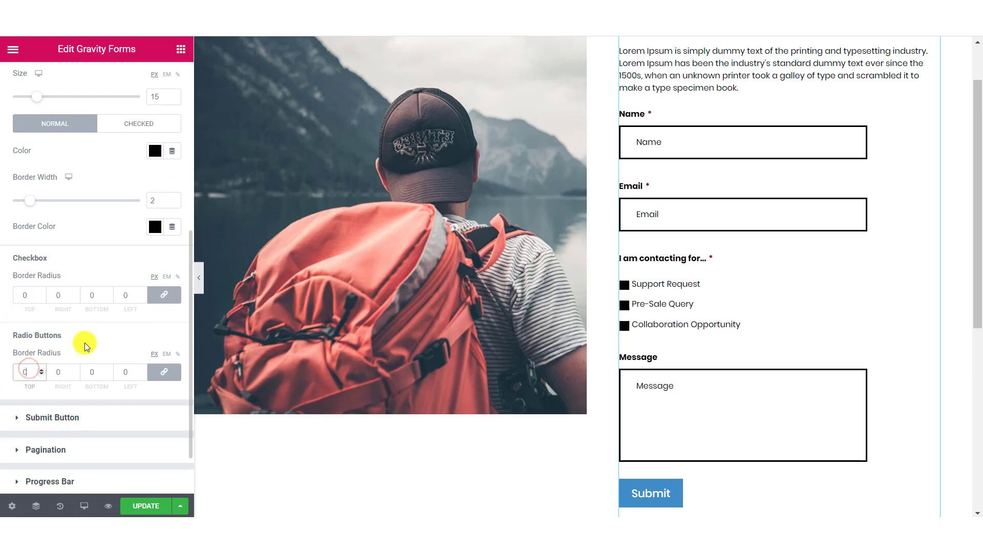
Make checked boxes black and tick the options in the preview to test.
{"action": "left_click", "coordinate": [155, 150]}
{"action": "left_click", "coordinate": [62, 164]}
{"action": "left_click", "coordinate": [130, 124]}
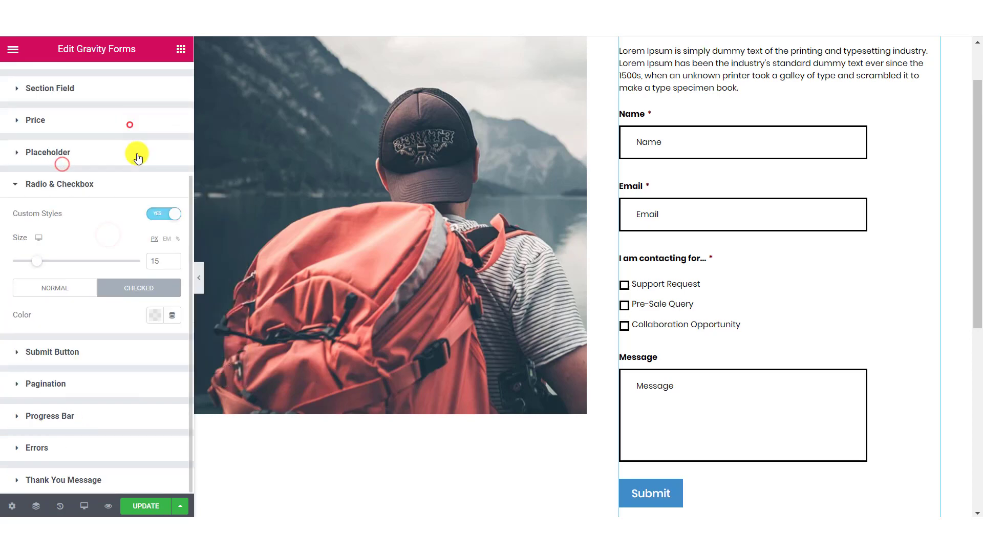
{"action": "left_click", "coordinate": [154, 315]}
{"action": "left_click", "coordinate": [108, 331]}
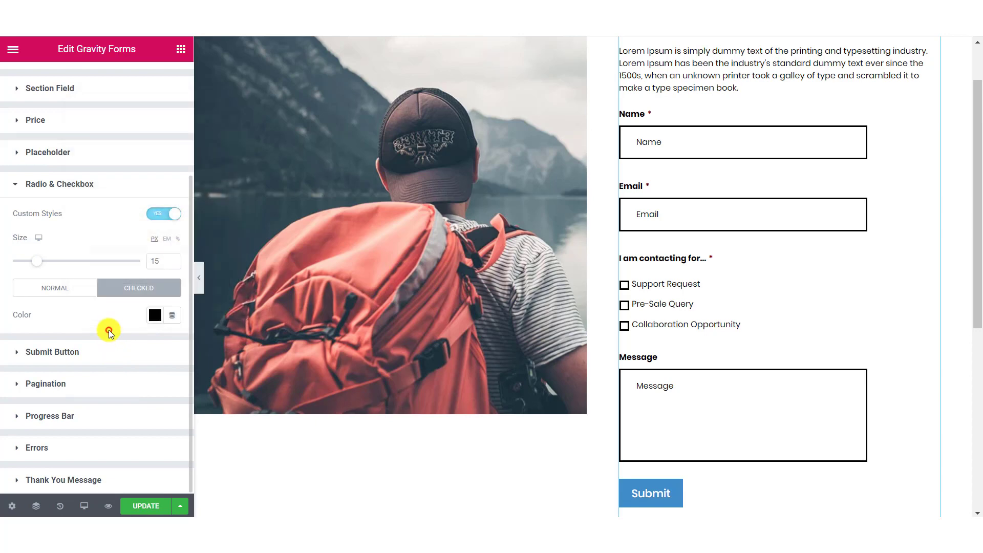
{"action": "left_click", "coordinate": [624, 303]}
{"action": "left_click", "coordinate": [624, 286]}
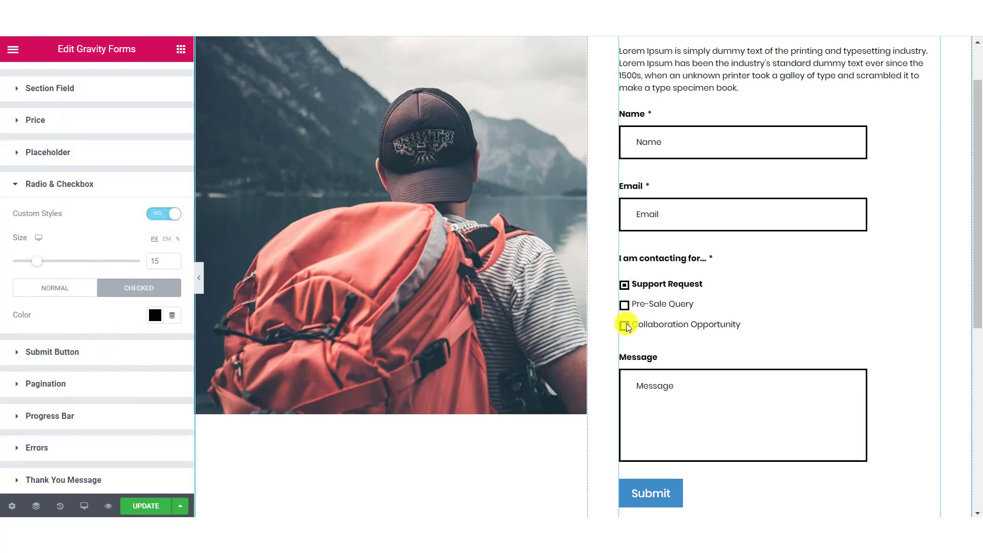
{"action": "left_click", "coordinate": [625, 324]}
{"action": "left_click", "coordinate": [626, 305]}
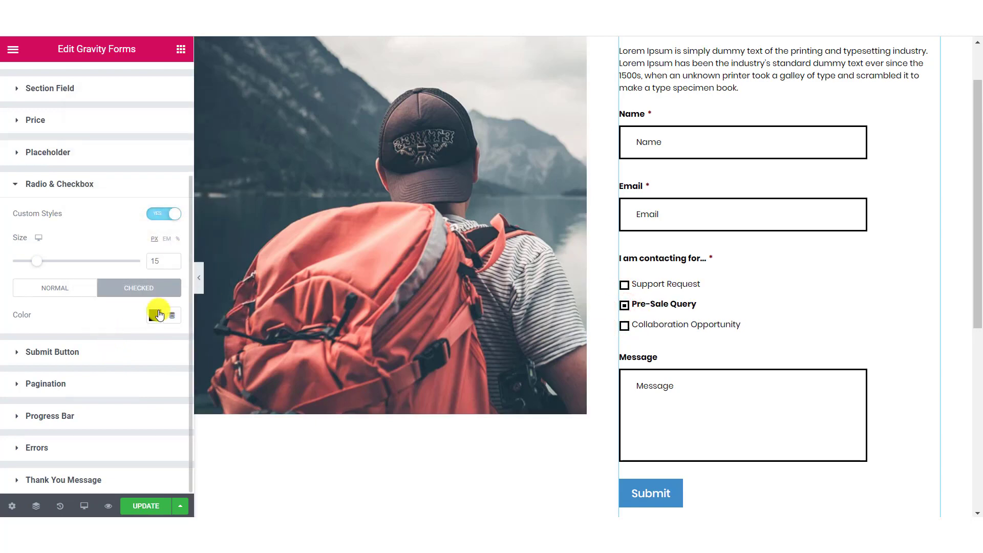
Set the Submit button width to 166 and its background colour to light blue.
{"action": "left_click", "coordinate": [52, 362]}
{"action": "scroll", "coordinate": [536, 302], "scroll_direction": "down", "scroll_amount": 1}
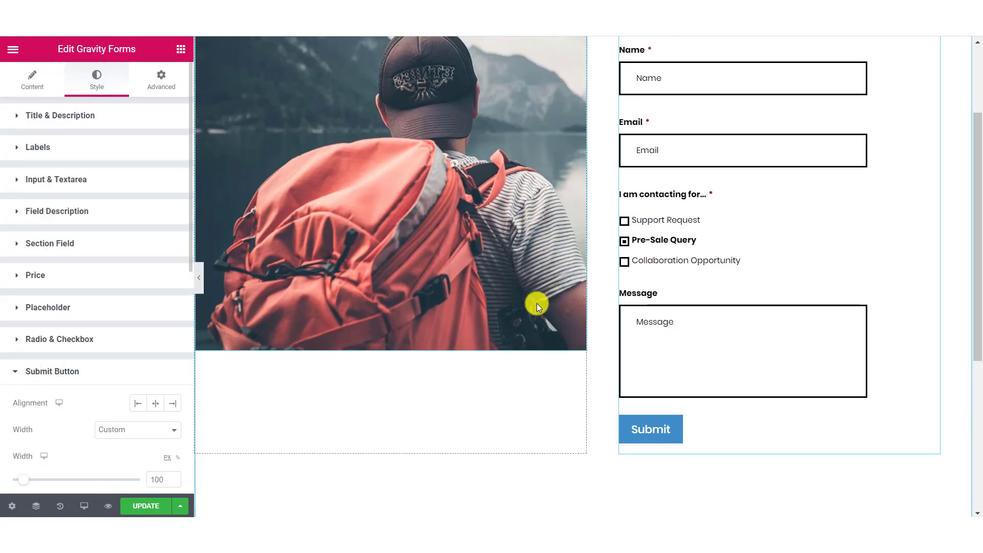
{"action": "scroll", "coordinate": [85, 342], "scroll_direction": "down", "scroll_amount": 3}
{"action": "scroll", "coordinate": [85, 344], "scroll_direction": "down", "scroll_amount": 3}
{"action": "left_click_drag", "start_coordinate": [23, 161], "coordinate": [31, 160]}
{"action": "left_click", "coordinate": [156, 215]}
{"action": "left_click", "coordinate": [128, 260]}
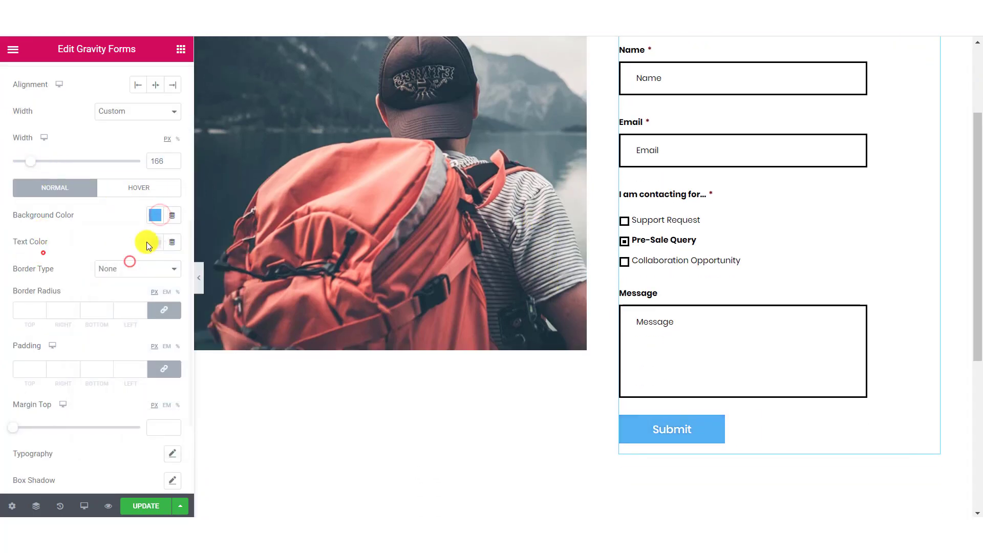
{"action": "left_click", "coordinate": [155, 242]}
Give the button's hover state a white background, blue text and blue border.
{"action": "left_click", "coordinate": [114, 196]}
{"action": "left_click", "coordinate": [150, 297]}
{"action": "left_click", "coordinate": [48, 310]}
{"action": "left_click", "coordinate": [156, 321]}
{"action": "left_click", "coordinate": [128, 133]}
{"action": "left_click", "coordinate": [79, 335]}
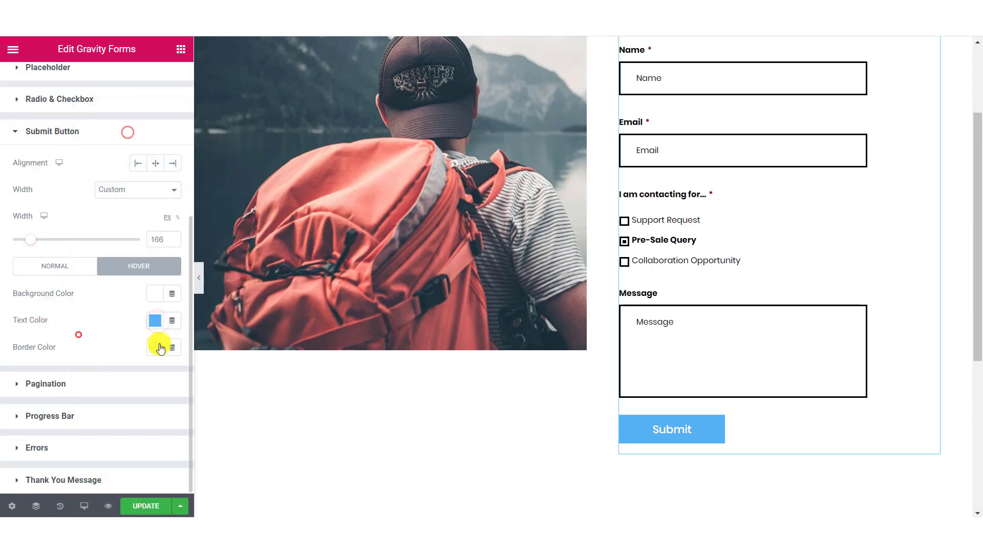
{"action": "left_click", "coordinate": [159, 345]}
{"action": "left_click", "coordinate": [130, 160]}
{"action": "left_click", "coordinate": [64, 324]}
Give the Submit button a 2 px solid blue border.
{"action": "left_click", "coordinate": [58, 267]}
{"action": "left_click", "coordinate": [129, 284]}
{"action": "left_click", "coordinate": [30, 311]}
{"action": "type", "text": "2"}
{"action": "left_click", "coordinate": [149, 355]}
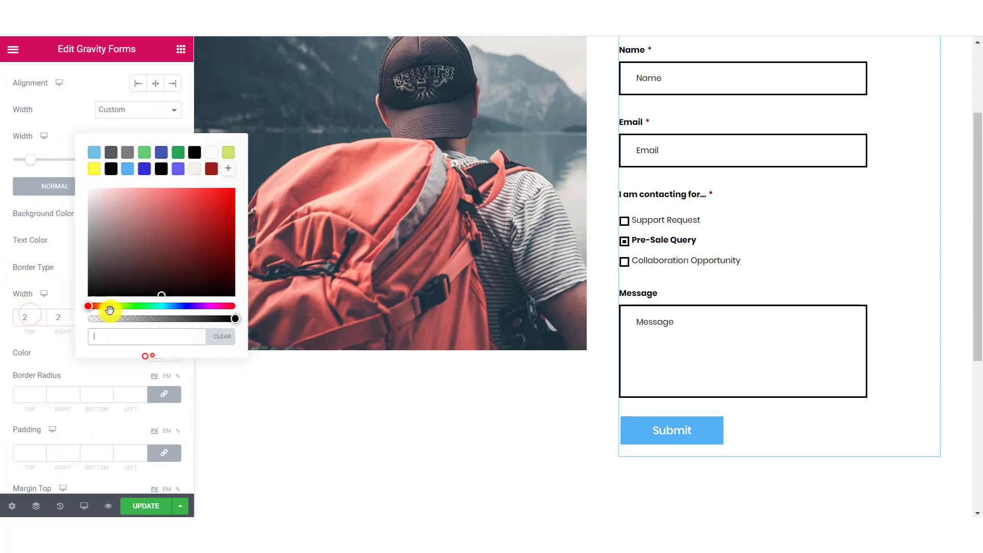
{"action": "left_click", "coordinate": [127, 173]}
{"action": "left_click", "coordinate": [69, 369]}
{"action": "scroll", "coordinate": [69, 367], "scroll_direction": "down", "scroll_amount": 2}
{"action": "left_click", "coordinate": [29, 369]}
Set the button padding to 12 top and 12 bottom, and its top margin to 3.
{"action": "left_click", "coordinate": [164, 373]}
{"action": "left_click", "coordinate": [25, 374]}
{"action": "type", "text": "12"}
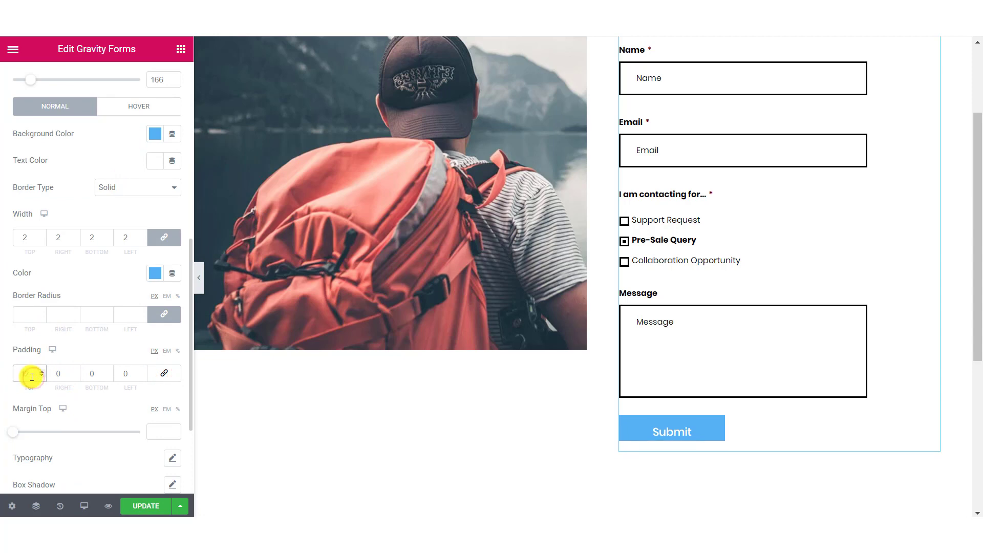
{"action": "left_click", "coordinate": [95, 374]}
{"action": "type", "text": "12"}
{"action": "scroll", "coordinate": [105, 361], "scroll_direction": "down", "scroll_amount": 2}
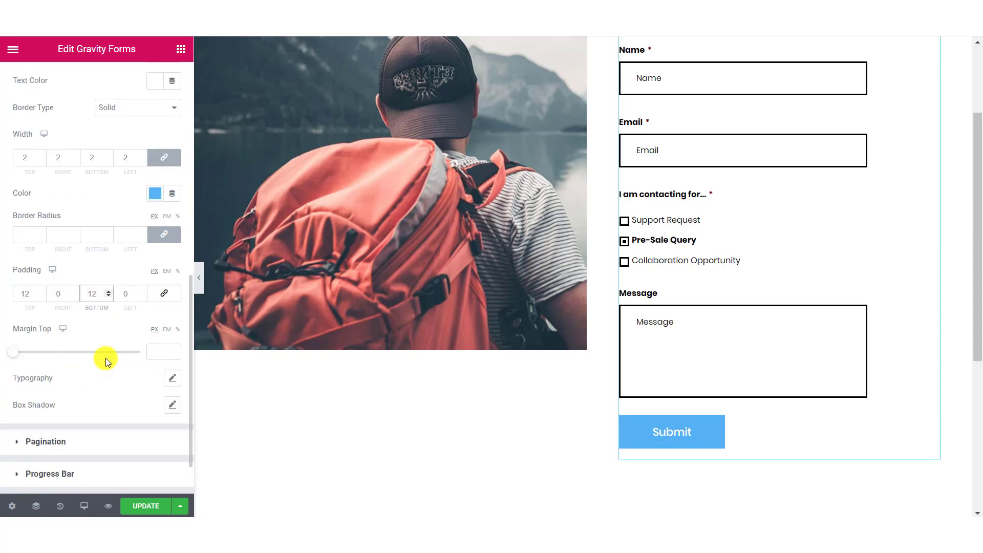
{"action": "left_click", "coordinate": [172, 350]}
{"action": "left_click", "coordinate": [173, 351]}
{"action": "left_click", "coordinate": [172, 351]}
{"action": "scroll", "coordinate": [103, 393], "scroll_direction": "down", "scroll_amount": 2}
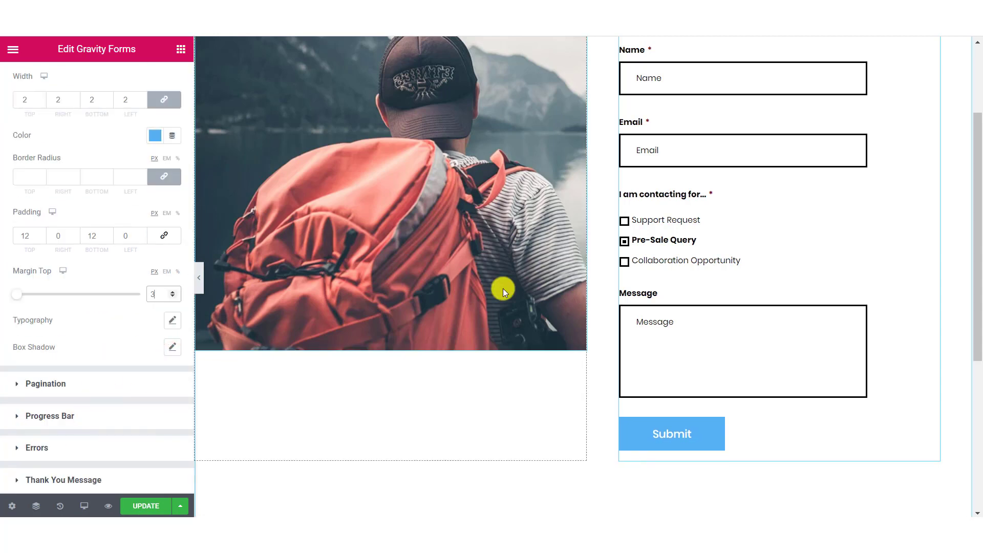
{"action": "scroll", "coordinate": [711, 318], "scroll_direction": "up", "scroll_amount": 2}
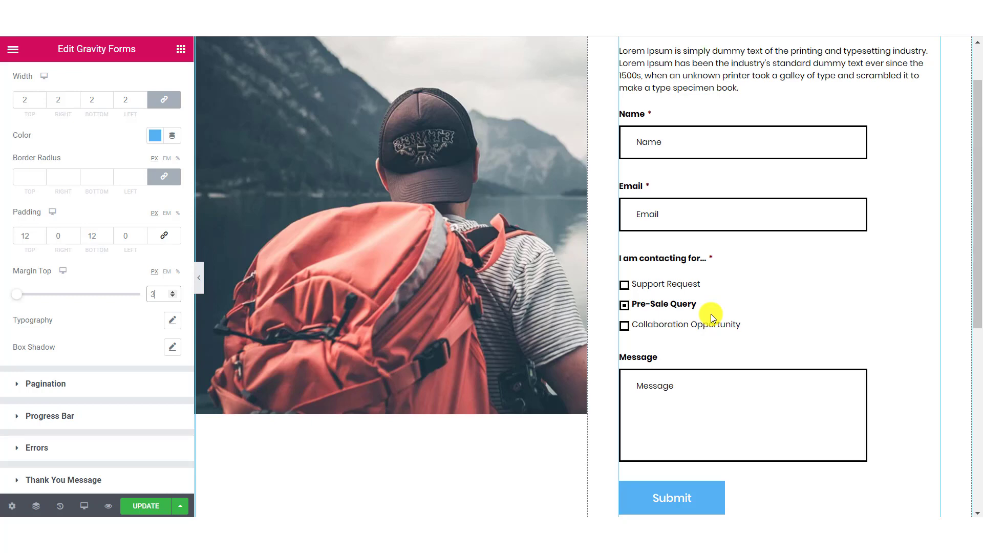
Look through the pagination, progress bar and error message style settings.
{"action": "left_click", "coordinate": [120, 398]}
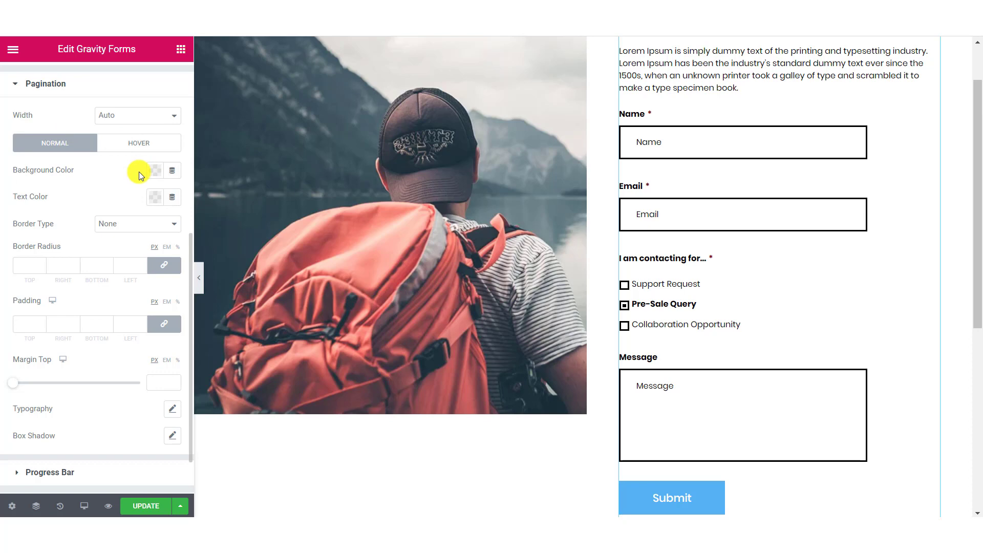
{"action": "left_click", "coordinate": [60, 470]}
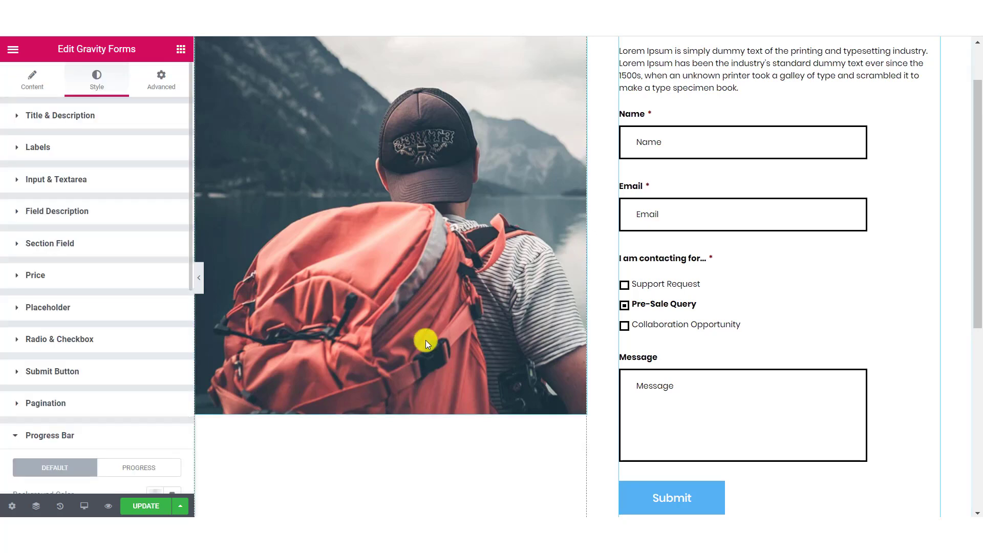
{"action": "scroll", "coordinate": [129, 278], "scroll_direction": "down", "scroll_amount": 1}
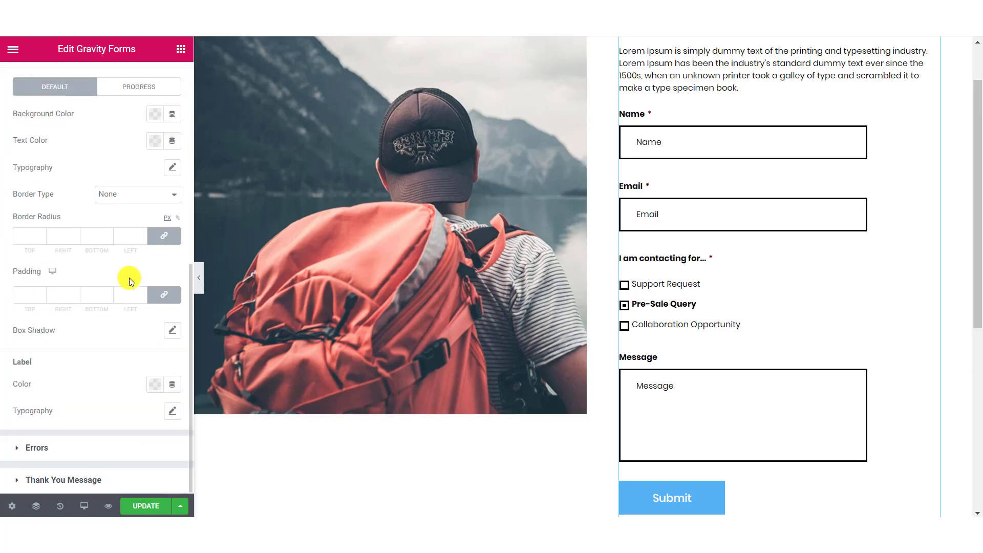
{"action": "left_click", "coordinate": [96, 455]}
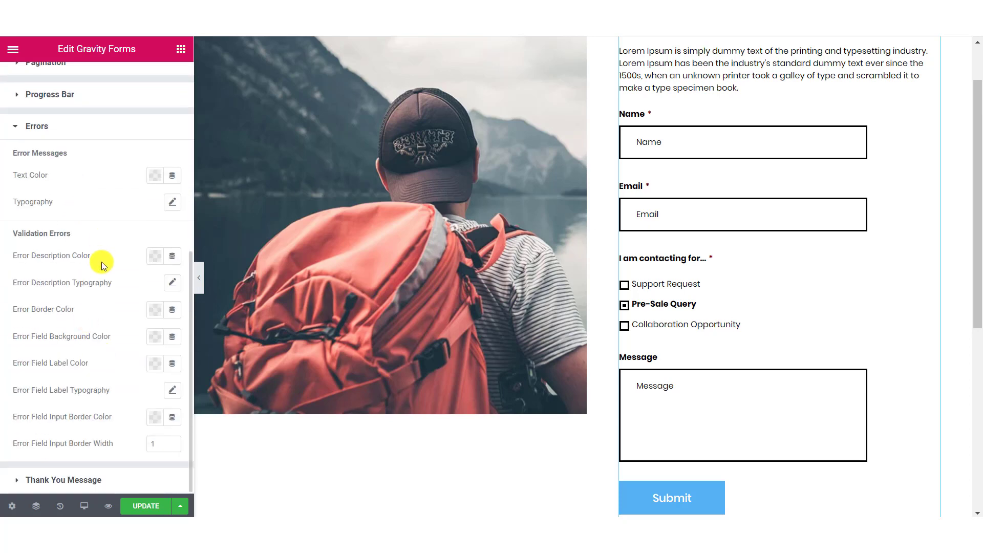
Set the thank-you message text colour to the light blue preset #55B0F4.
{"action": "left_click", "coordinate": [62, 481]}
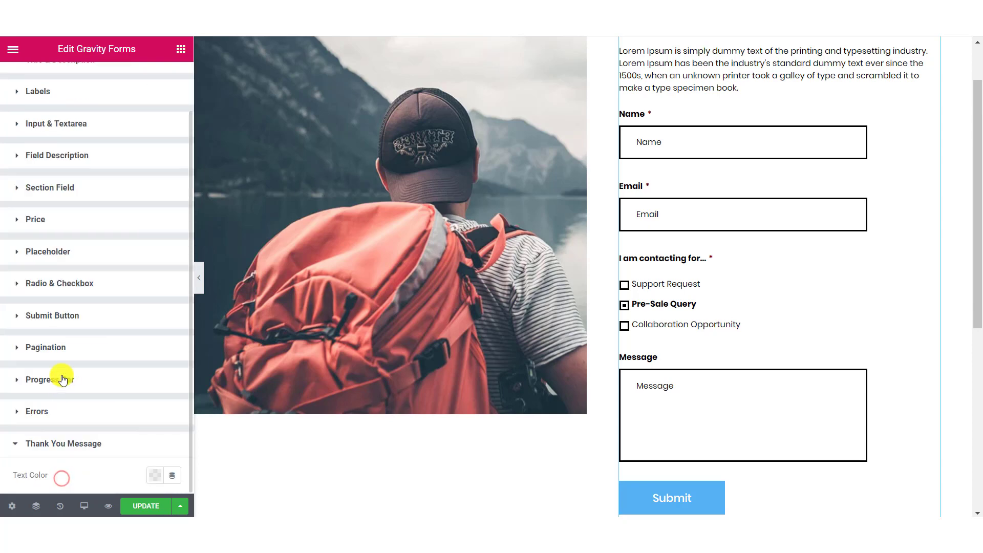
{"action": "left_click", "coordinate": [155, 475]}
{"action": "left_click", "coordinate": [128, 288]}
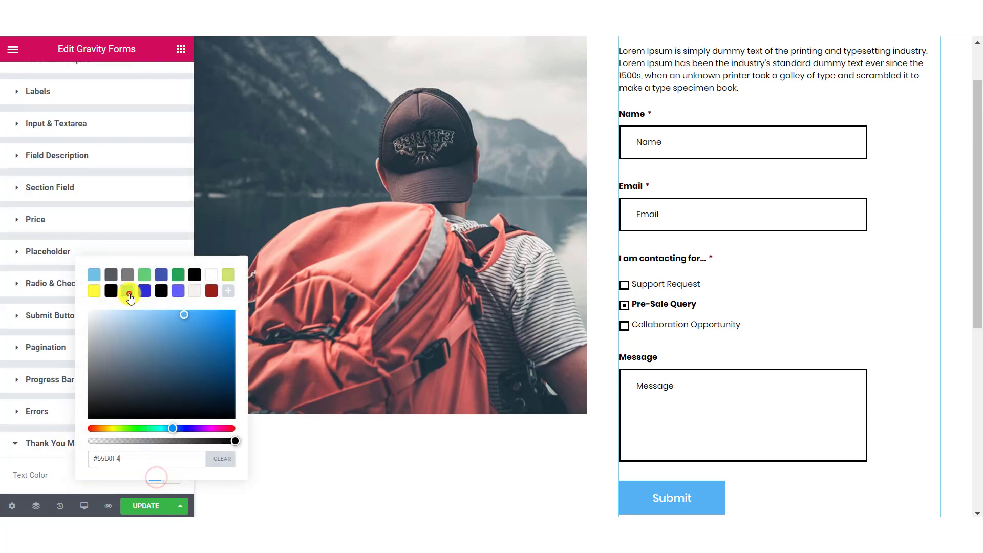
{"action": "left_click", "coordinate": [72, 480]}
{"action": "left_click", "coordinate": [105, 456]}
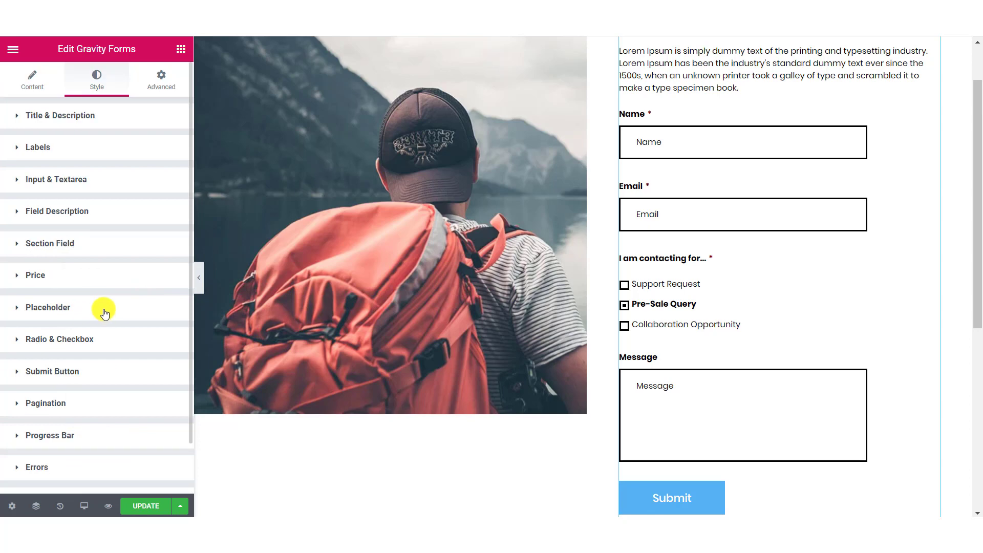
Save the page, open its live preview, and fill in the Name and Email fields.
{"action": "left_click", "coordinate": [128, 510]}
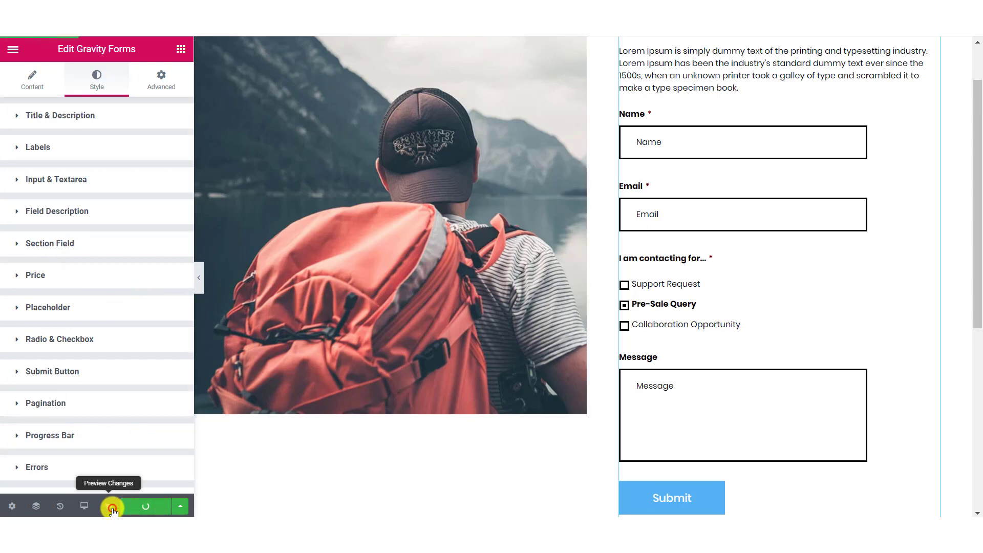
{"action": "left_click", "coordinate": [109, 507]}
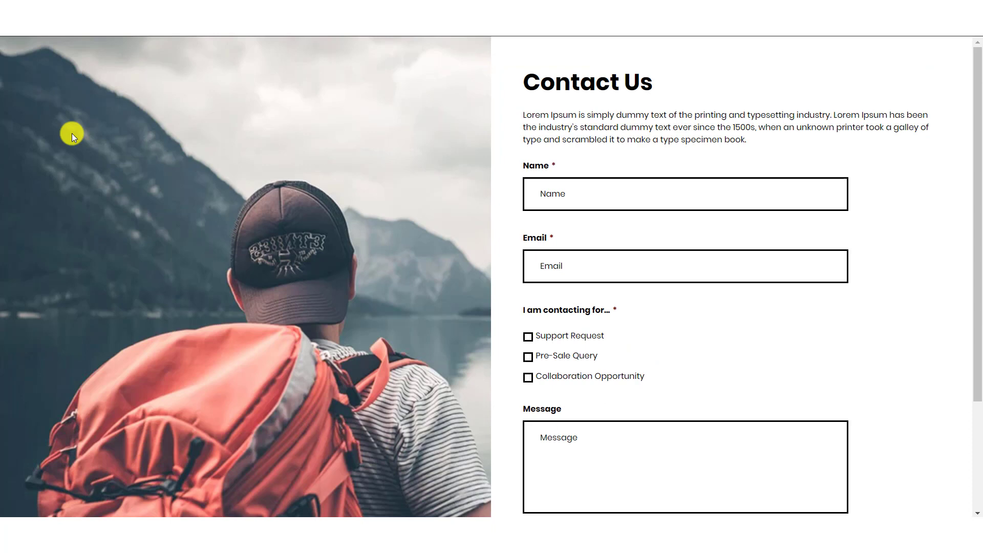
{"action": "left_click", "coordinate": [551, 185]}
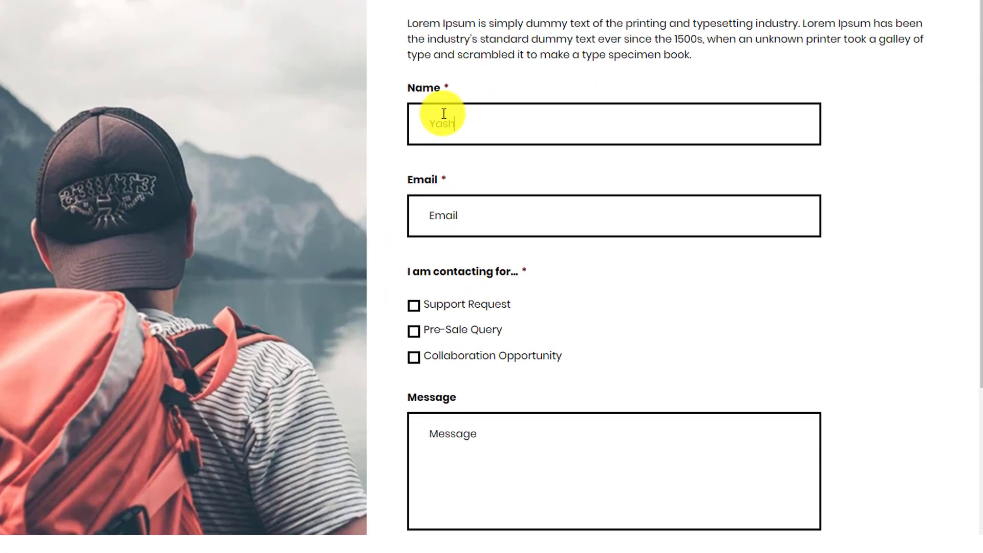
{"action": "type", "text": "Yash"}
{"action": "key", "text": "Tab"}
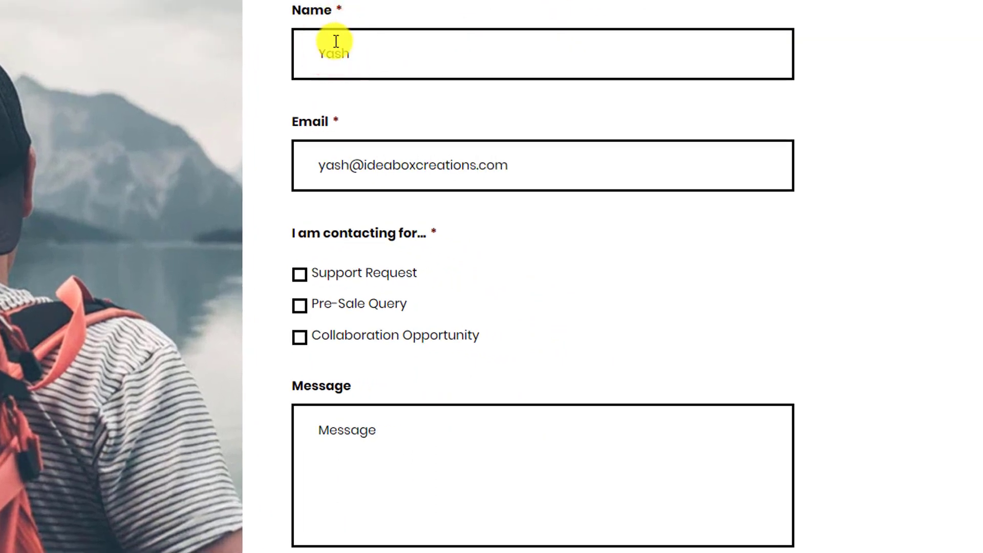
Tick Pre-Sale Query and enter 'This is a test.' as the message.
{"action": "left_click", "coordinate": [299, 281]}
{"action": "left_click", "coordinate": [308, 320]}
{"action": "left_click", "coordinate": [299, 310]}
{"action": "left_click", "coordinate": [345, 452]}
{"action": "type", "text": "THis is a"}
{"action": "key", "text": "ctrl+a"}
{"action": "type", "text": "This is a test."}
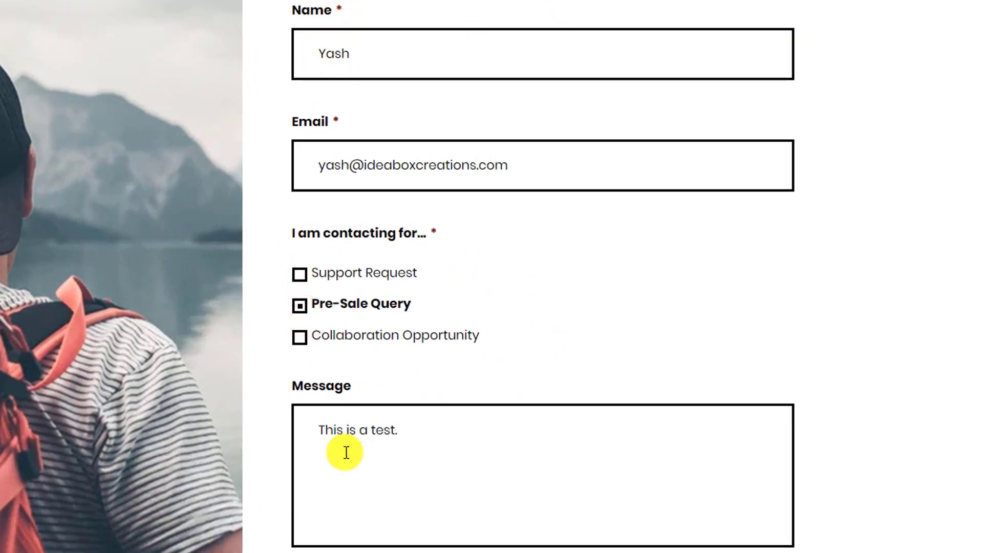
Submit the form and select the blue thank-you message that replaces it.
{"action": "scroll", "coordinate": [345, 452], "scroll_direction": "down", "scroll_amount": 4}
{"action": "left_click", "coordinate": [437, 402]}
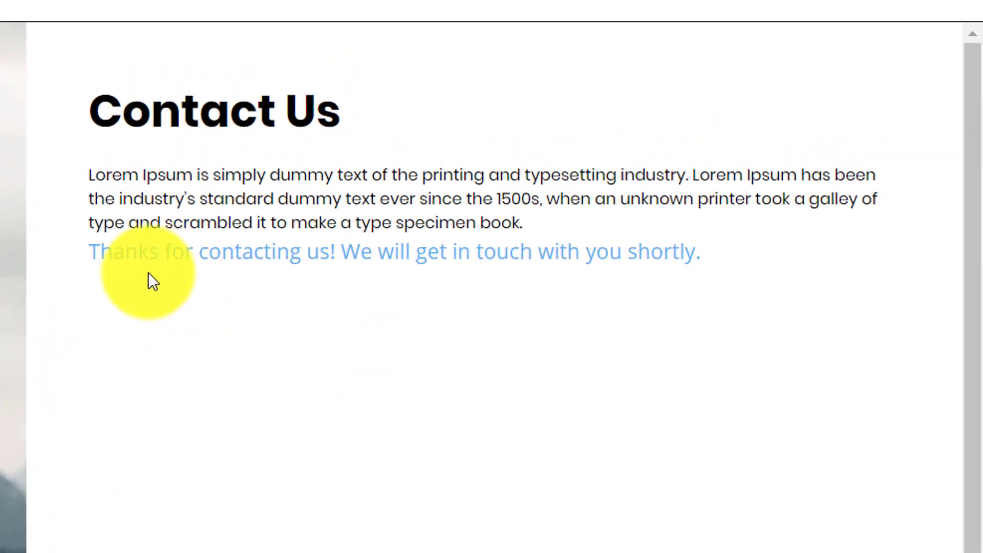
{"action": "left_click_drag", "start_coordinate": [100, 252], "coordinate": [683, 351]}
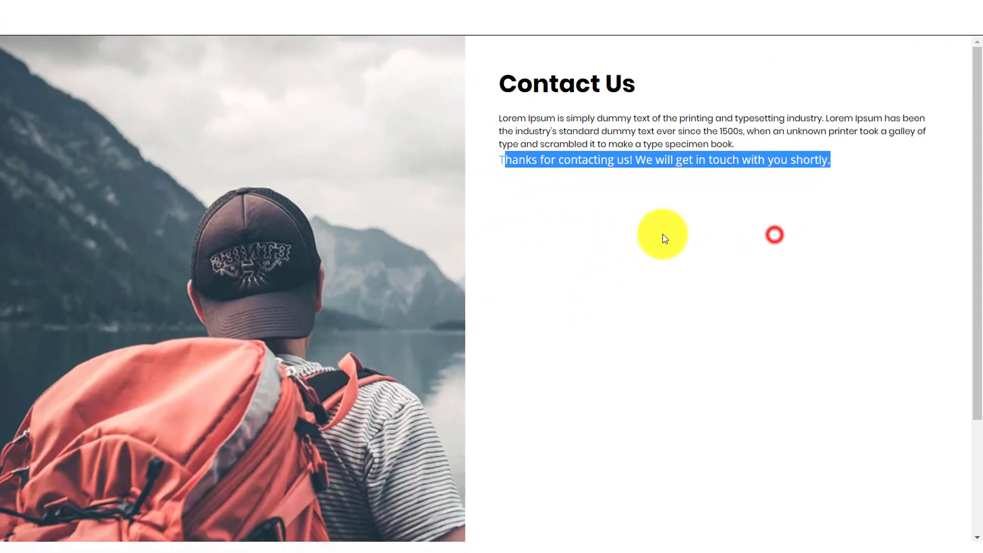
{"action": "left_click", "coordinate": [298, 344]}
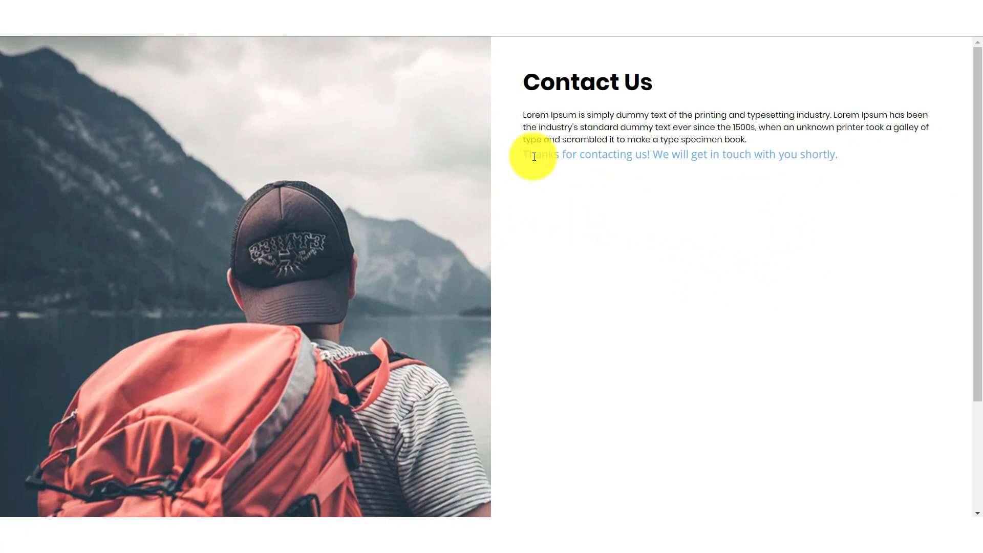